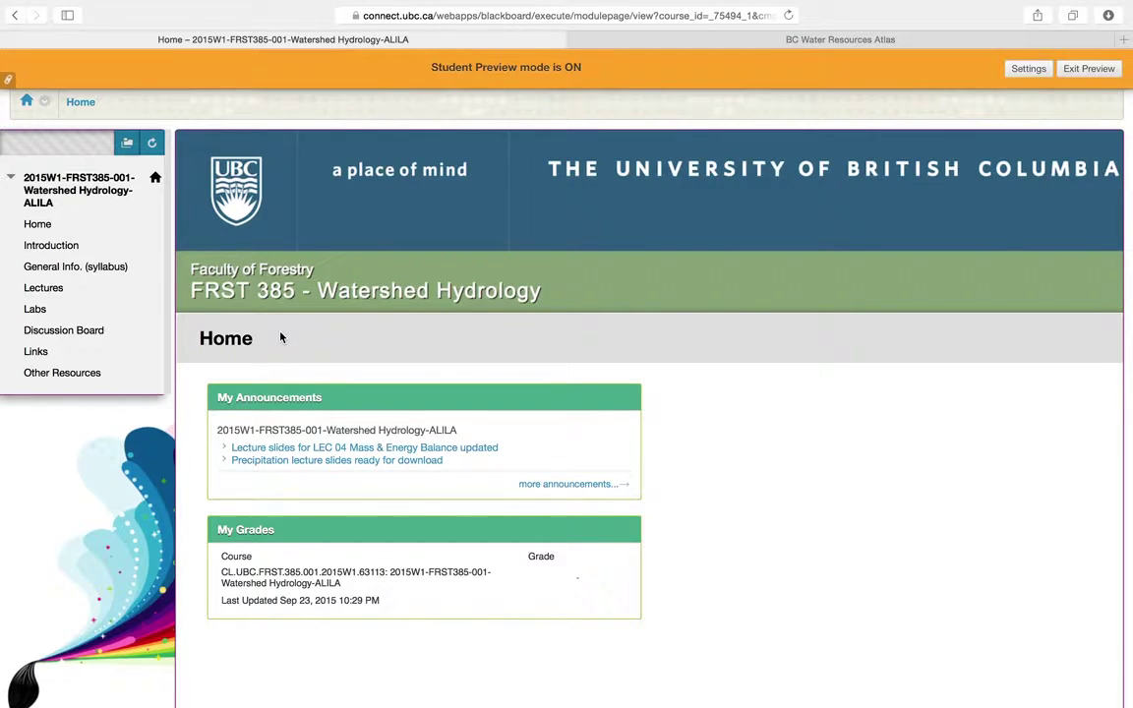
Open the Week 3 Watershed Atlas link from the course's Labs page in a new tab
click(34, 309)
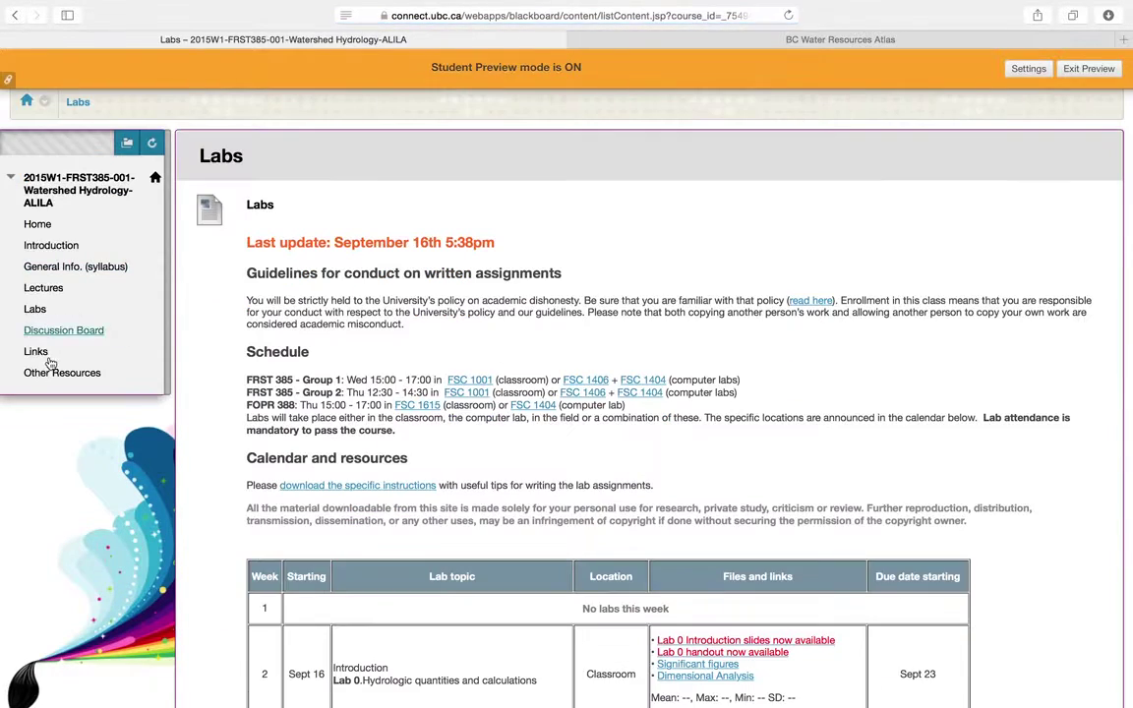
scroll(513, 499, down, 1)
scroll(513, 499, down, 5)
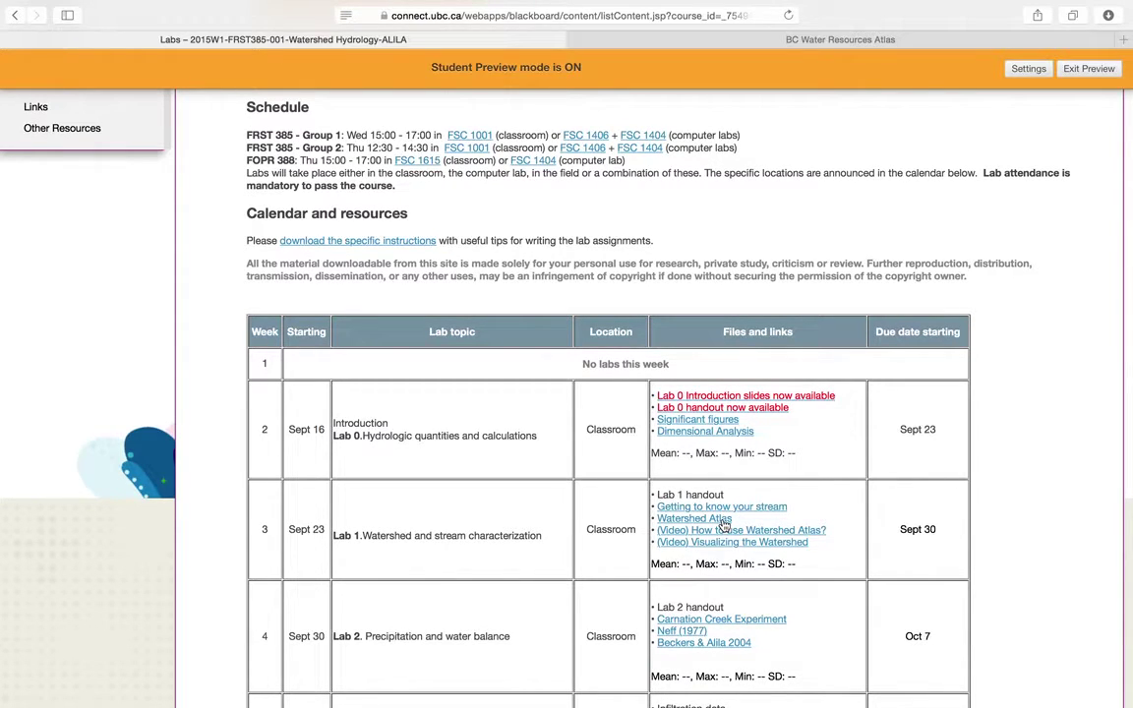
click(722, 520)
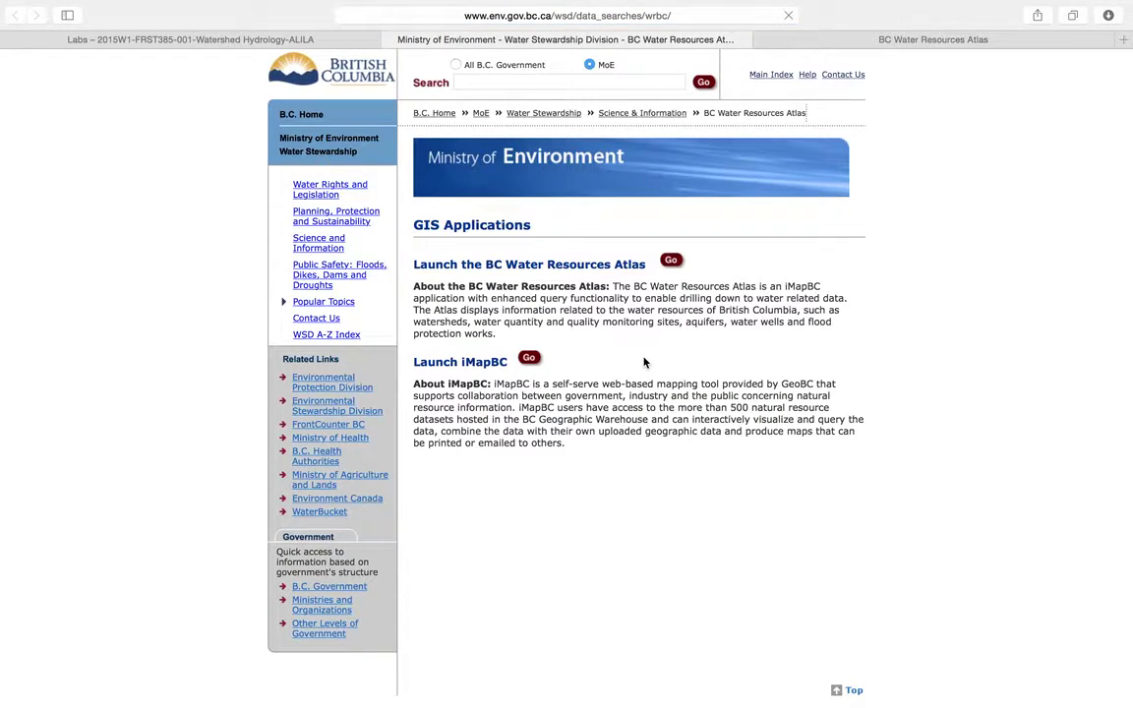
Launch the BC Water Resources Atlas map viewer with its Go button
click(673, 263)
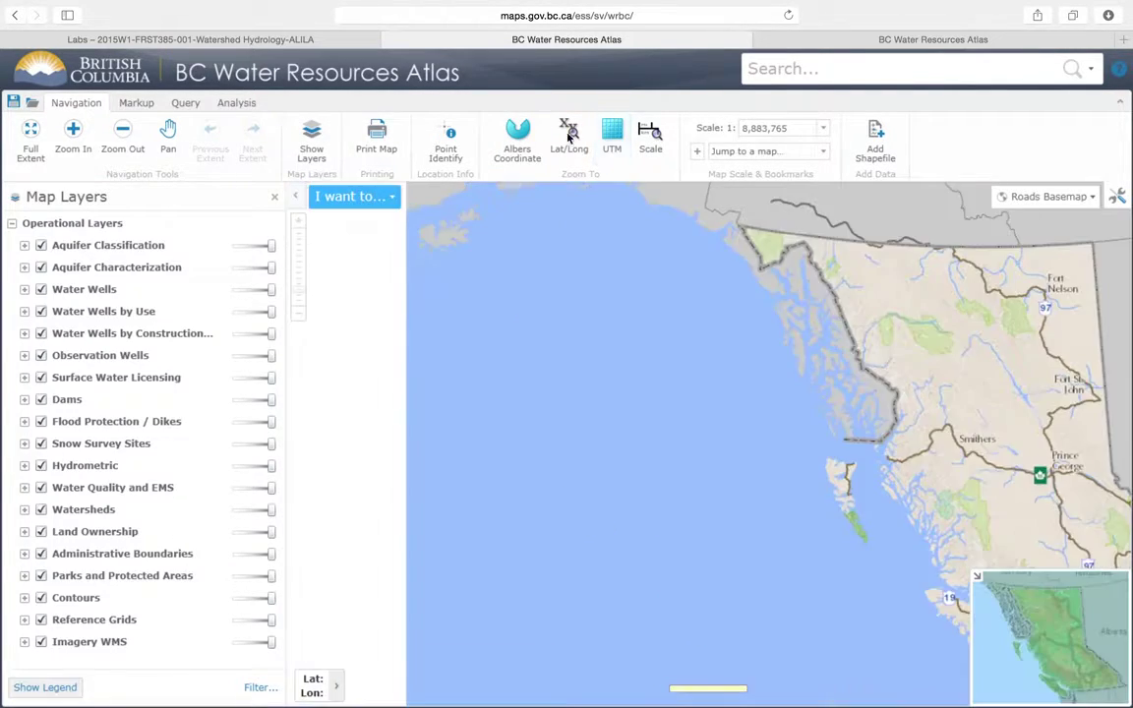
Zoom the map to latitude 49 39 58 North, longitude 123 29 56 West using Lat/Long
click(571, 138)
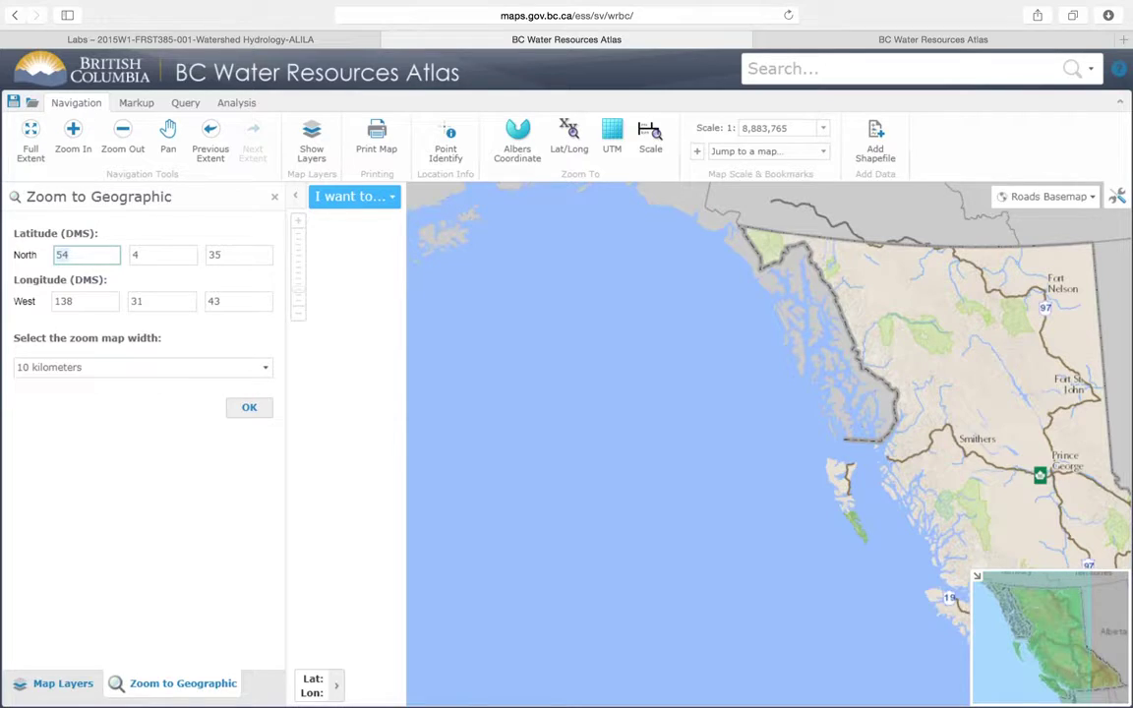
text(49)
key(Tab)
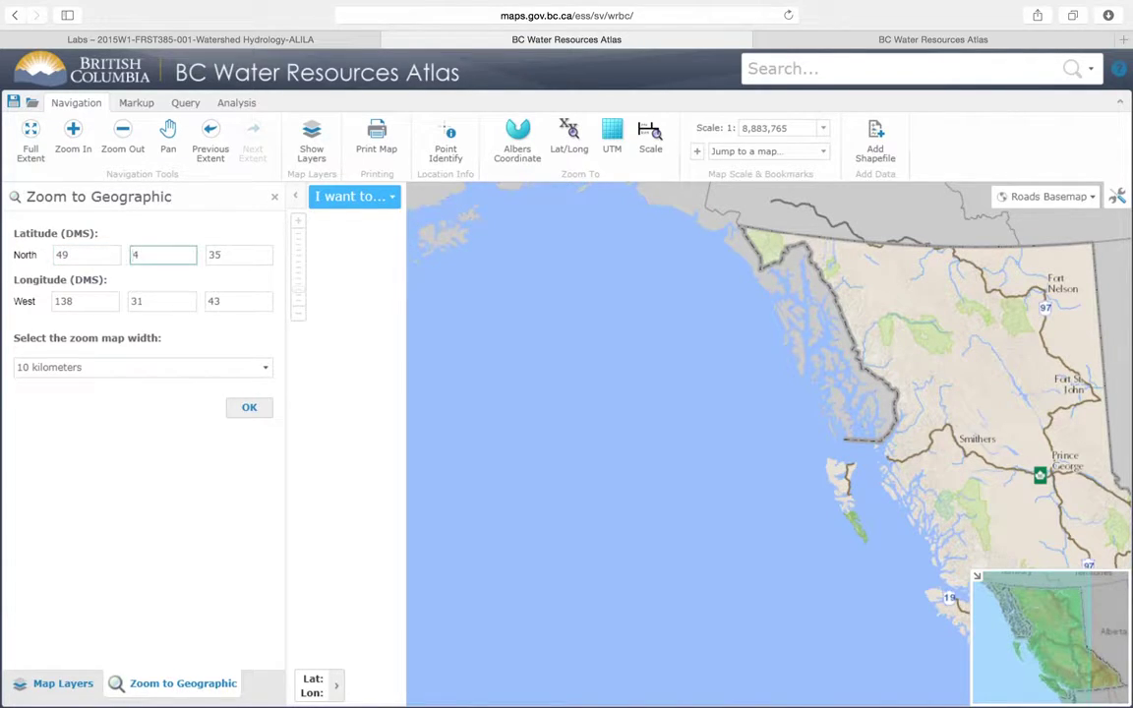
text(39)
key(Tab)
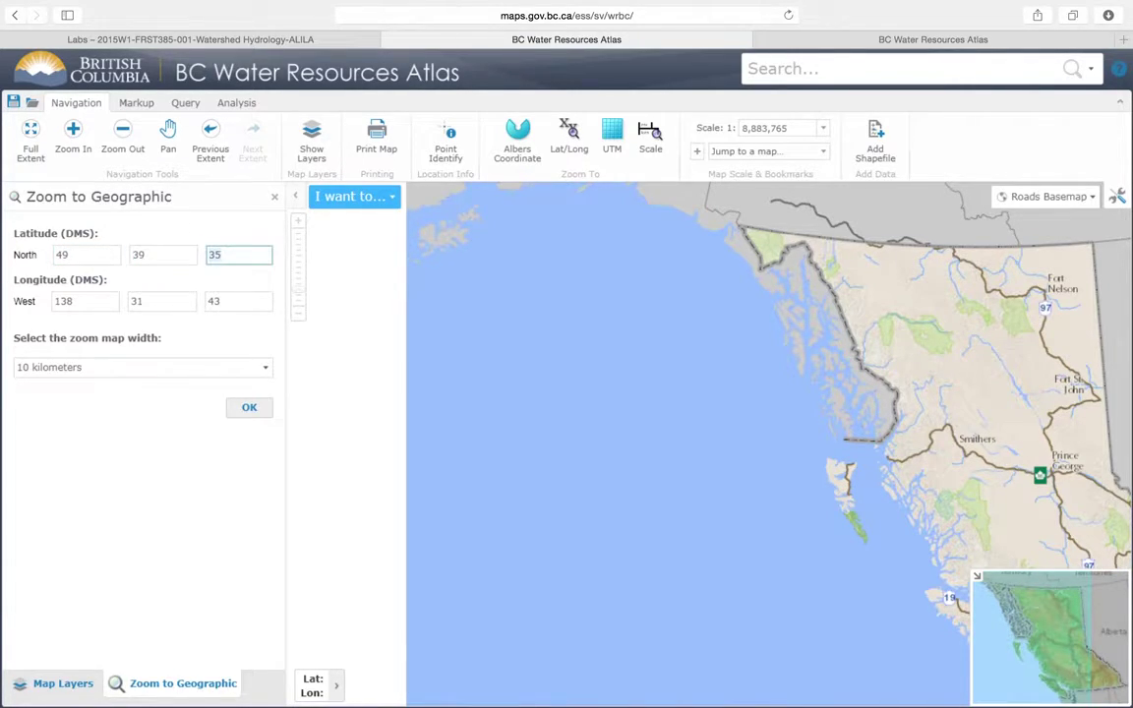
key(Tab)
text(1)
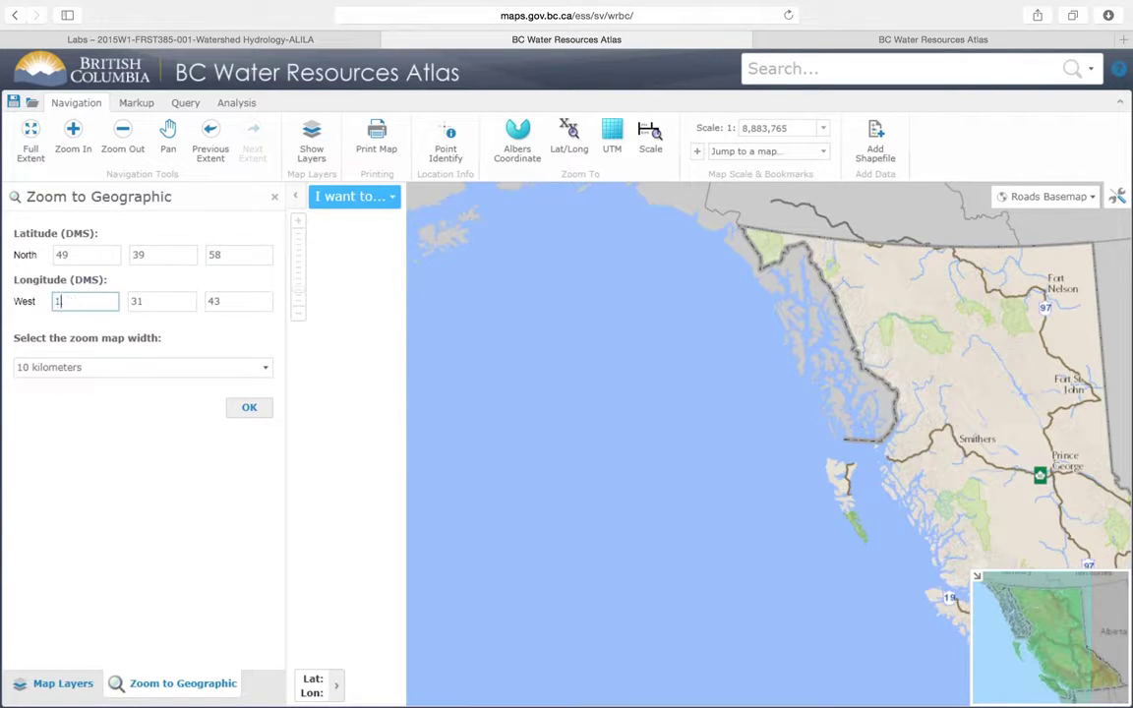
text(23)
key(Tab)
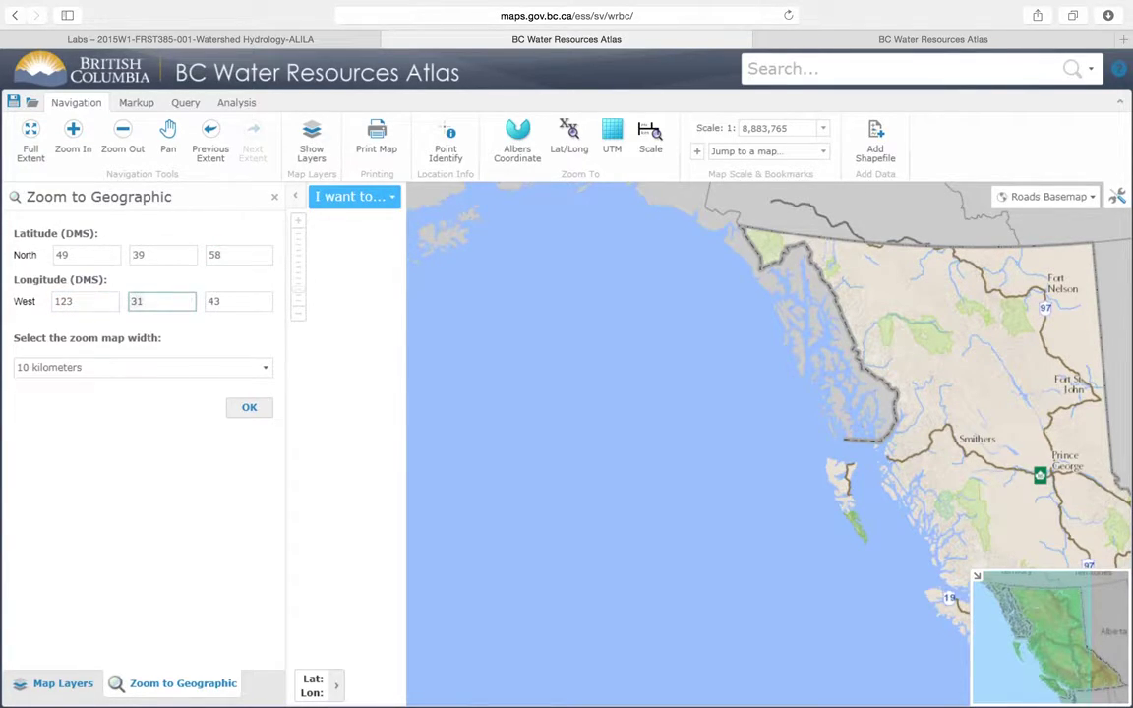
key(Tab)
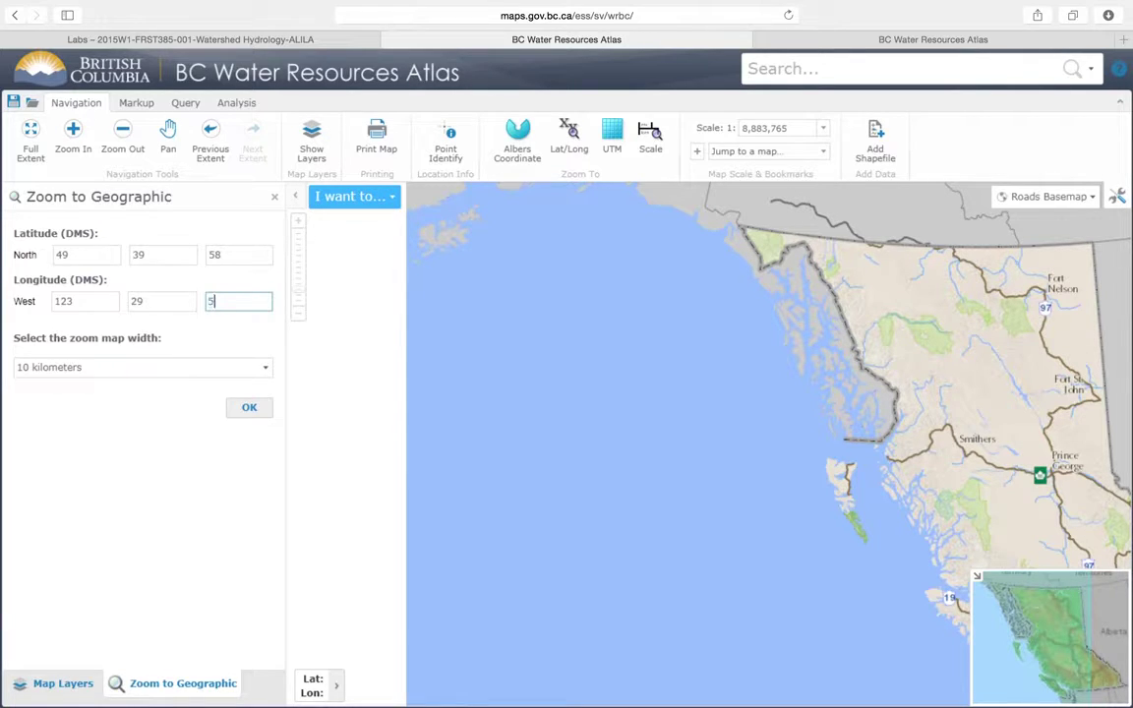
text(56)
click(246, 407)
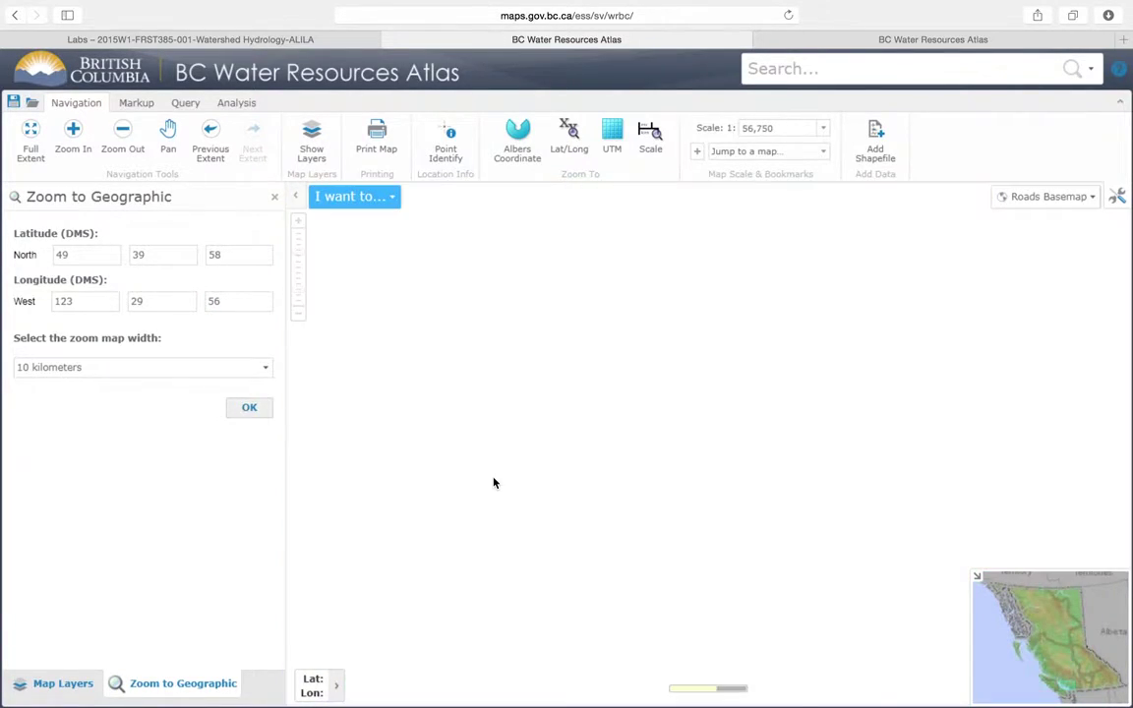
Collapse the overview map and pan the map upward toward McNab Creek
click(979, 580)
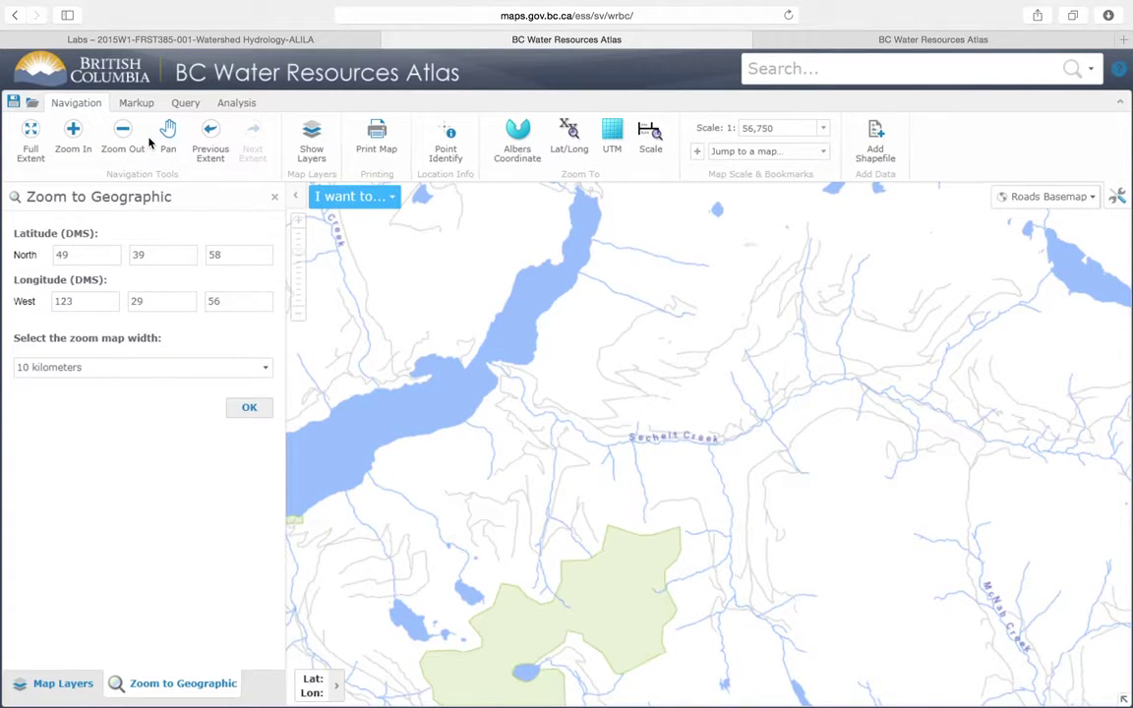
click(167, 134)
drag(590, 392, 620, 323)
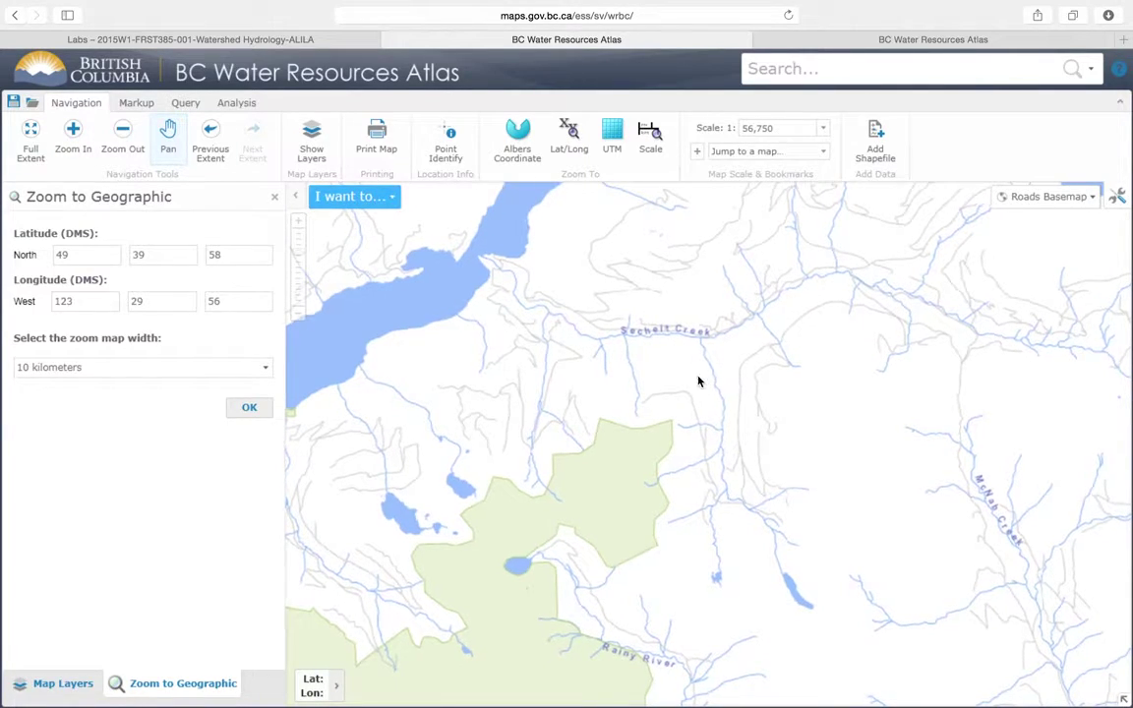
drag(699, 380, 679, 357)
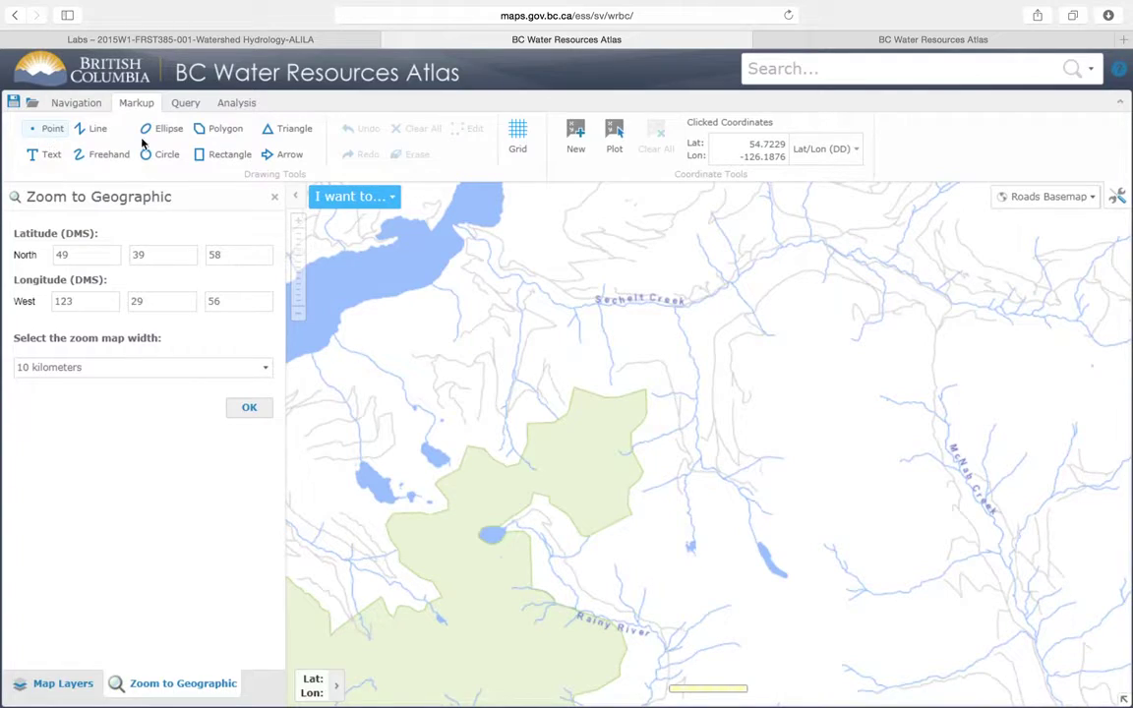
Mark a point on Sechelt Creek, then box-zoom onto the tributaries below it
click(44, 128)
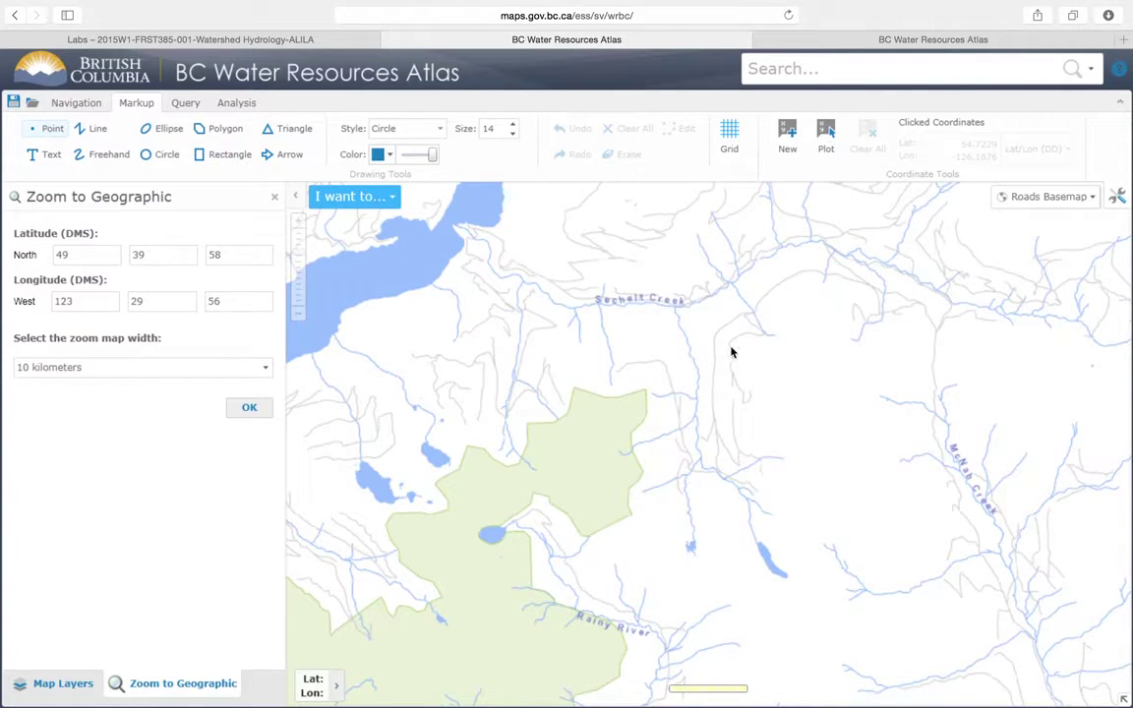
click(674, 310)
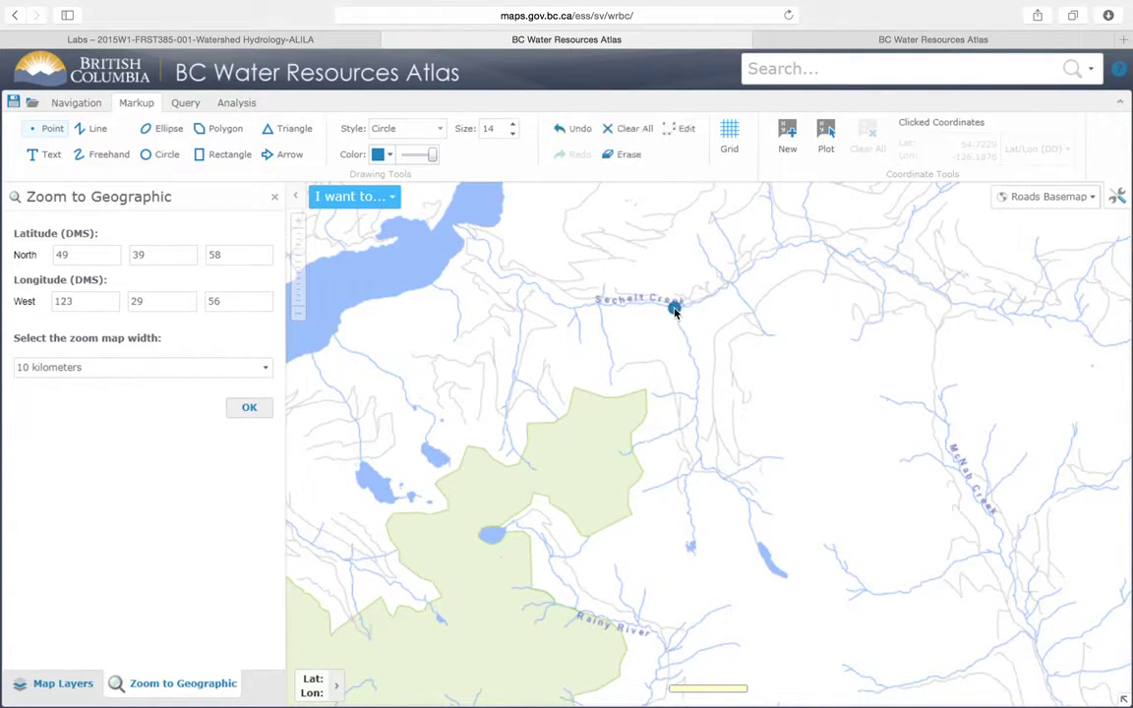
click(79, 105)
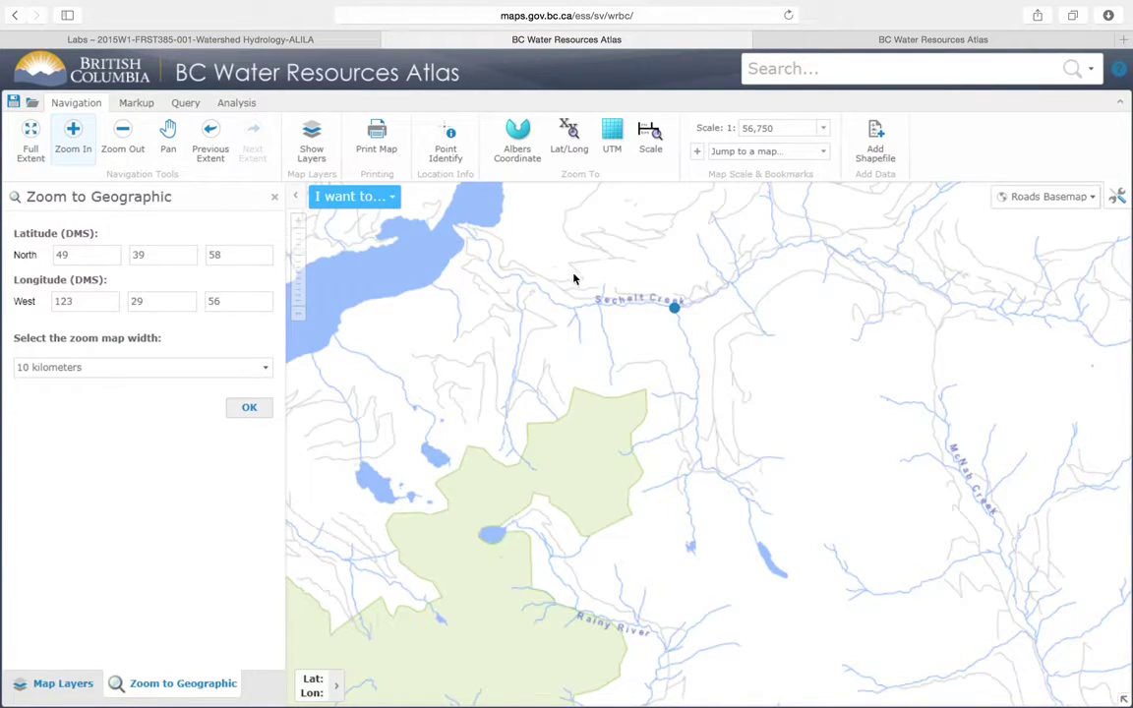
drag(565, 272, 868, 610)
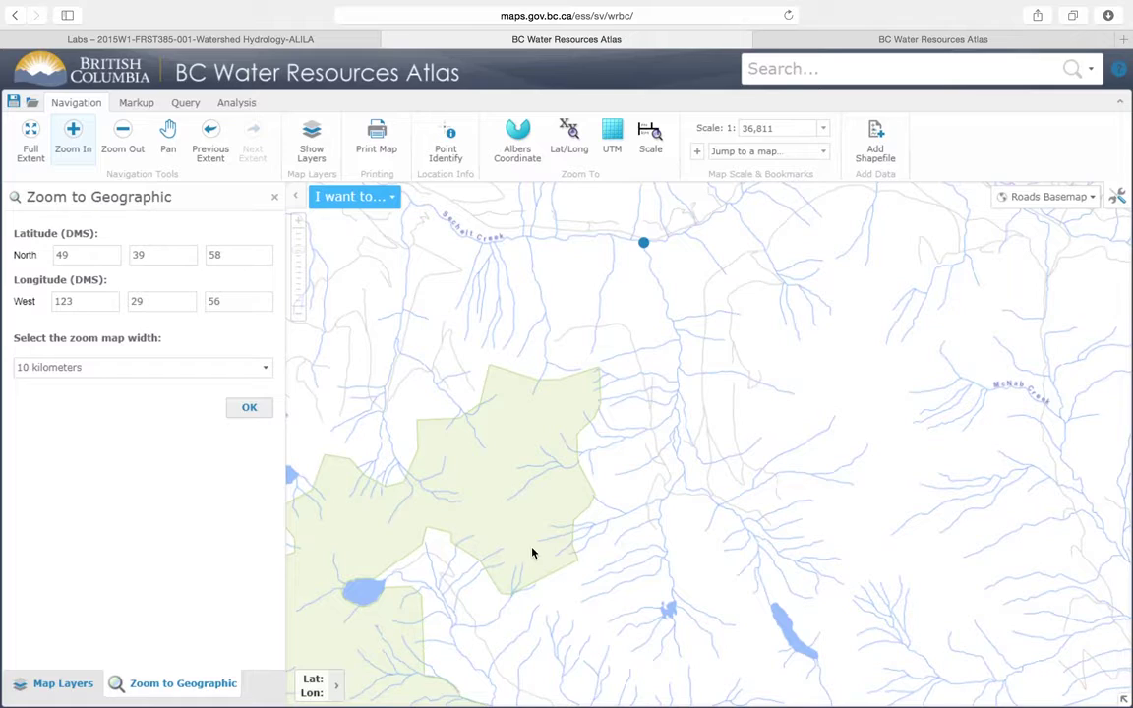
Turn on the 1:20,000 Contours sublayer in Map Layers
click(312, 138)
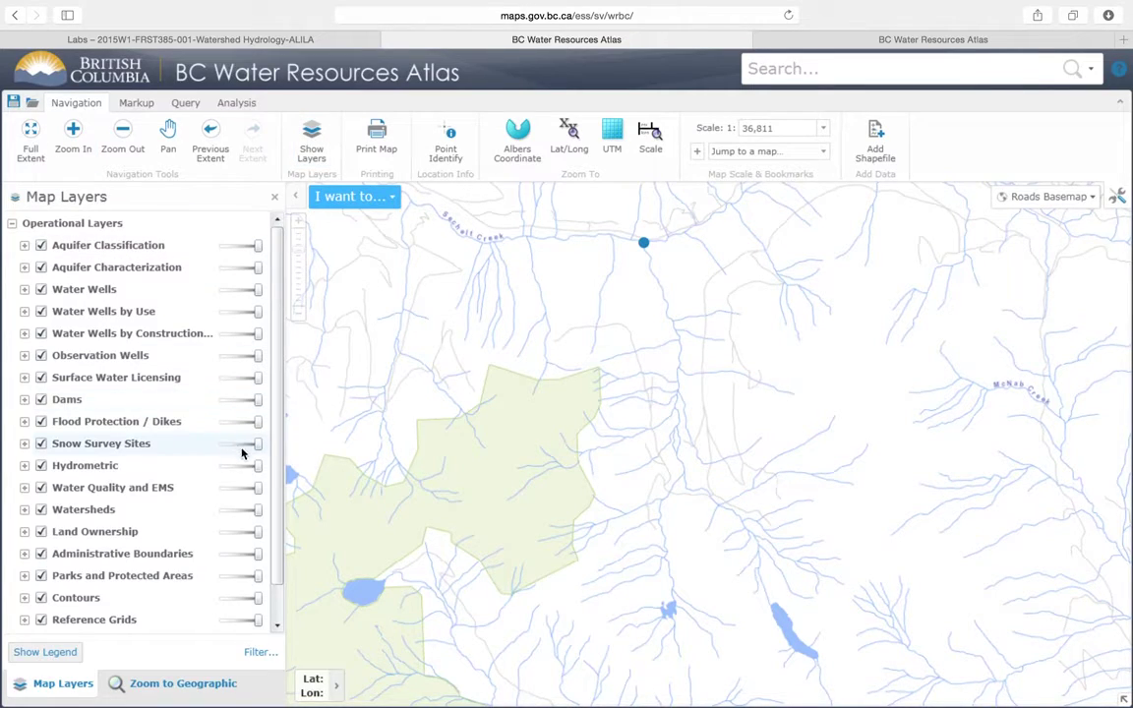
scroll(273, 475, down, 2)
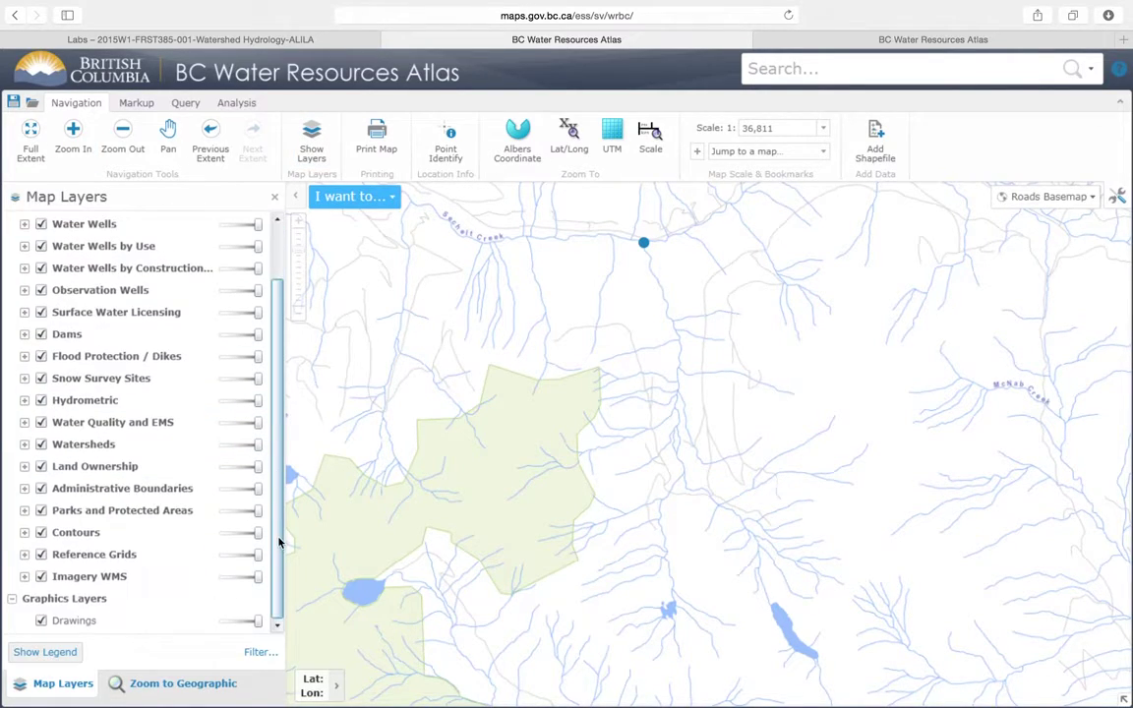
click(24, 534)
click(54, 554)
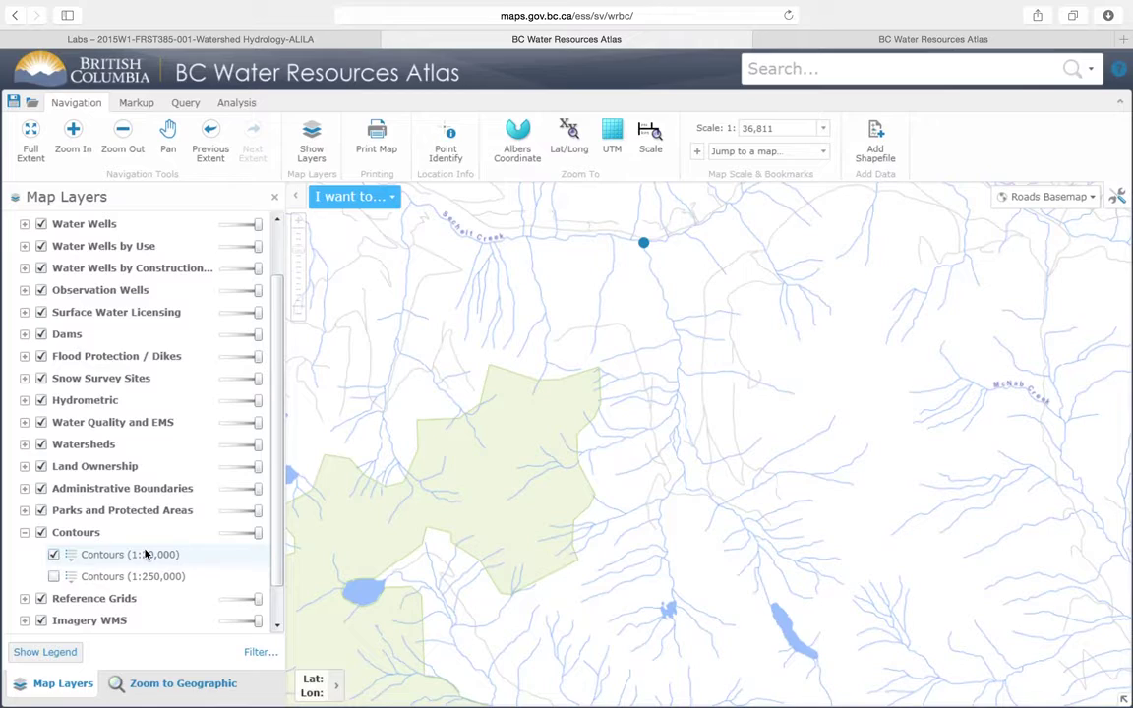
Switch the base map to terrain and hide the map layers pane
click(1071, 199)
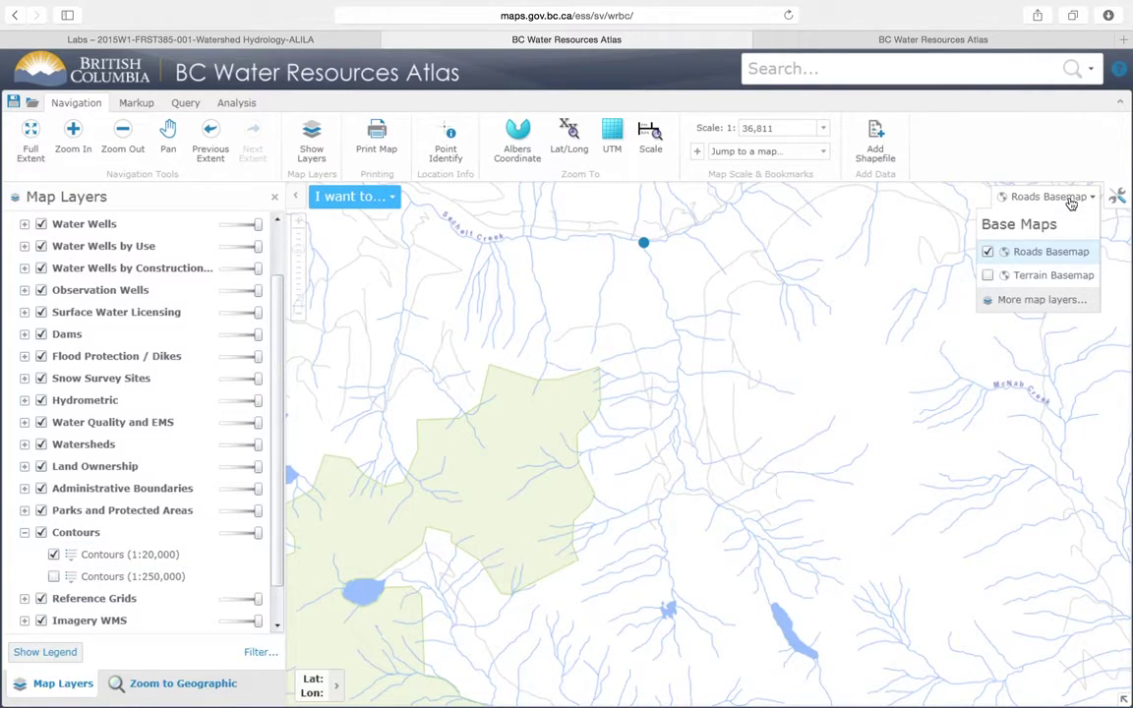
click(989, 276)
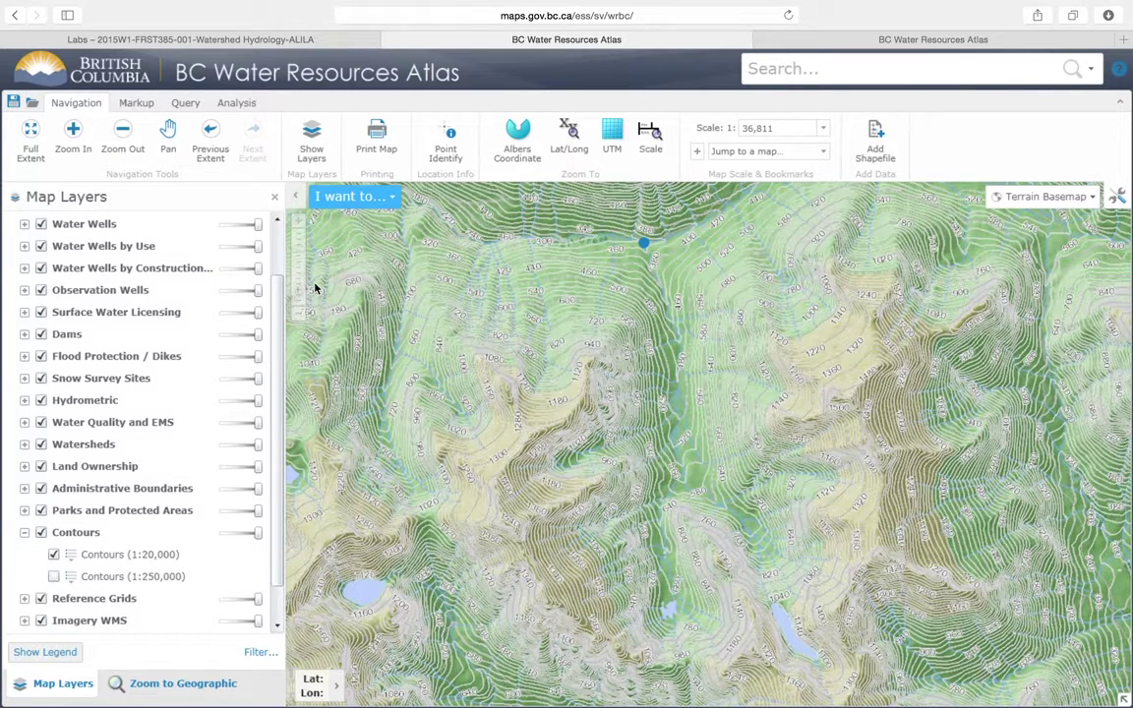
click(298, 200)
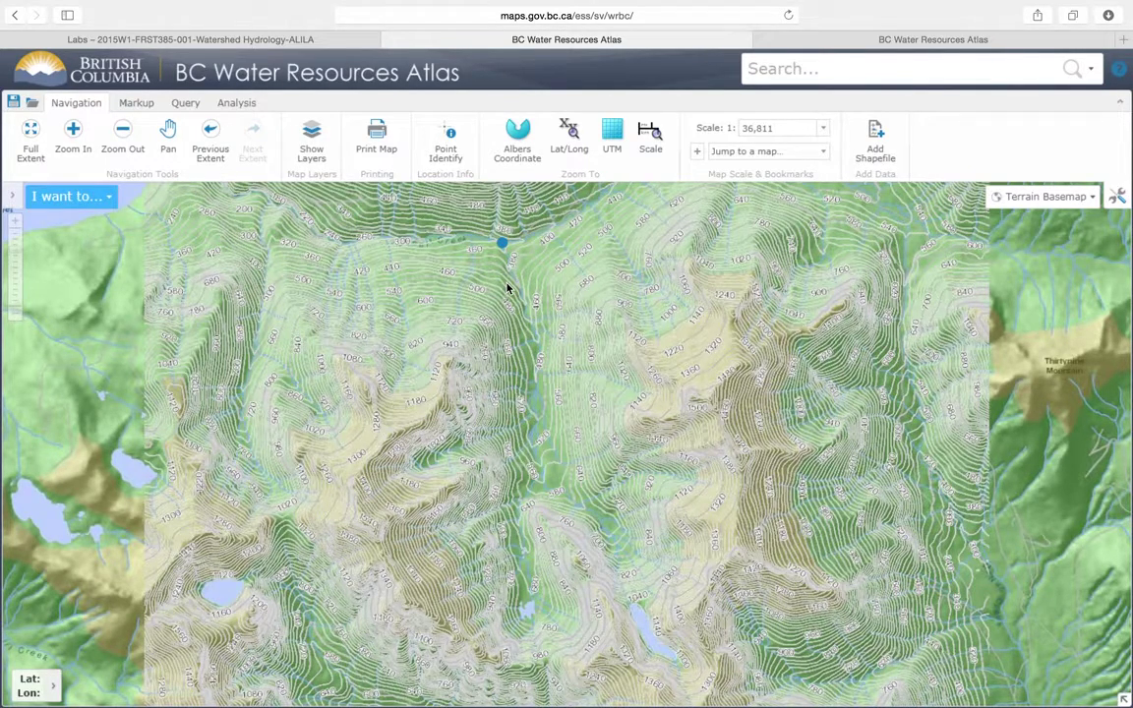
Select the Area measurement tool on the Analysis tab
click(253, 106)
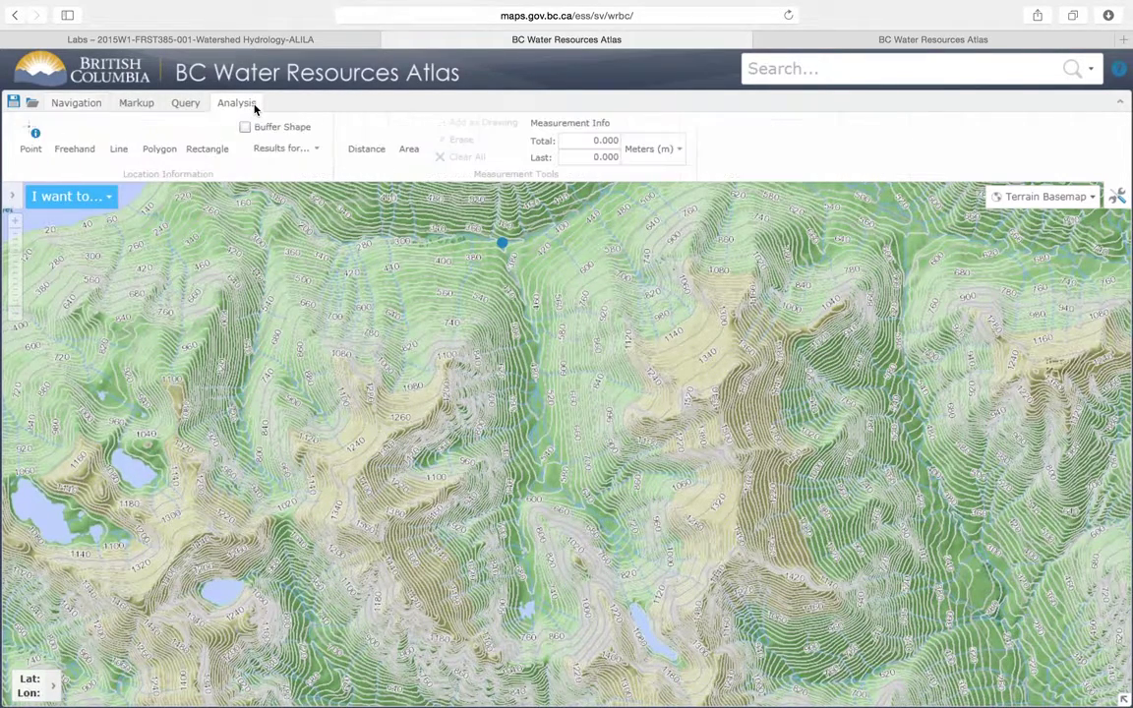
click(411, 147)
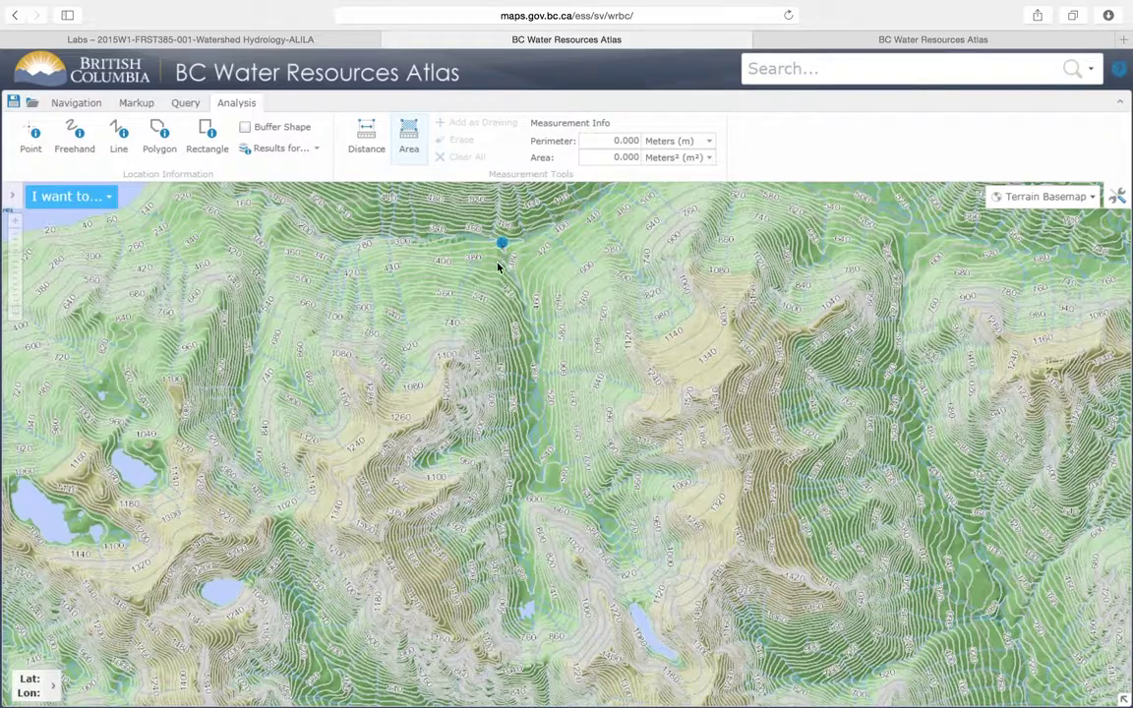
Trace the watershed's western and southern divide from the creek point
click(472, 339)
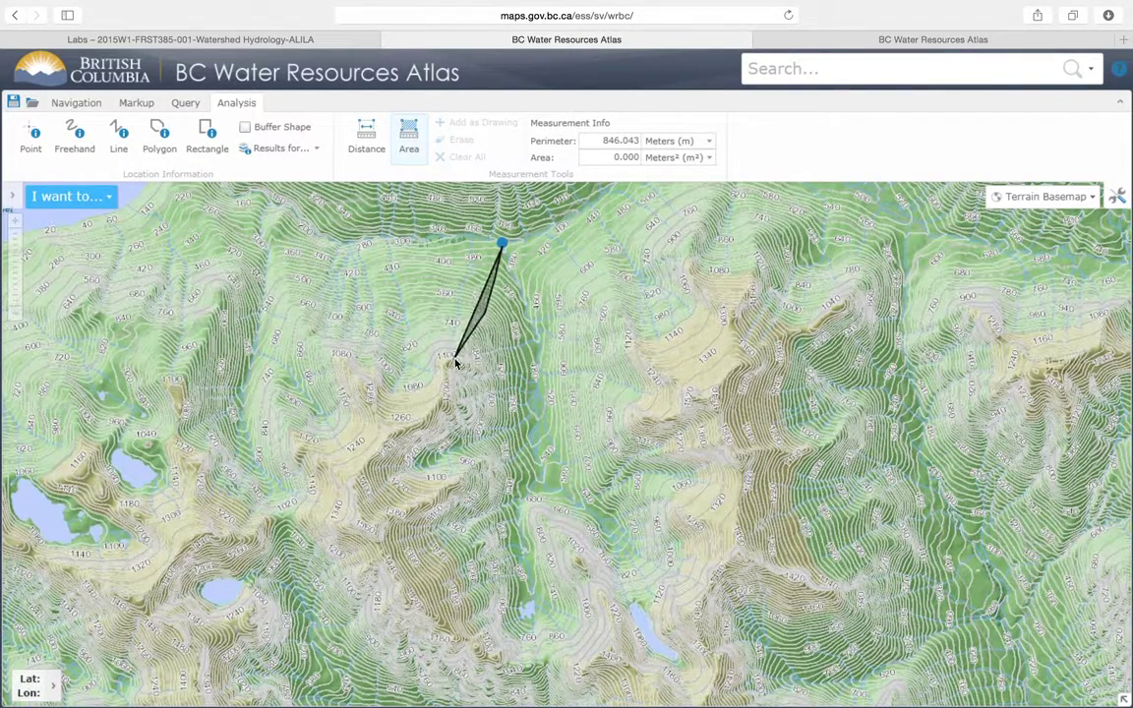
click(443, 371)
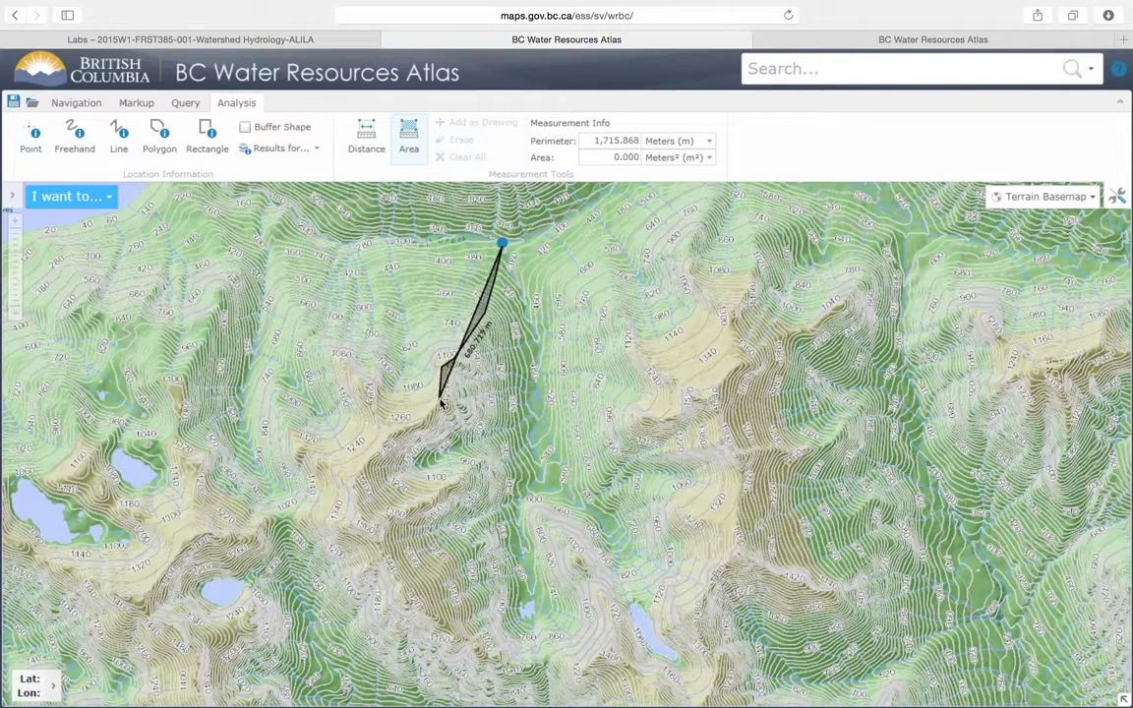
click(443, 396)
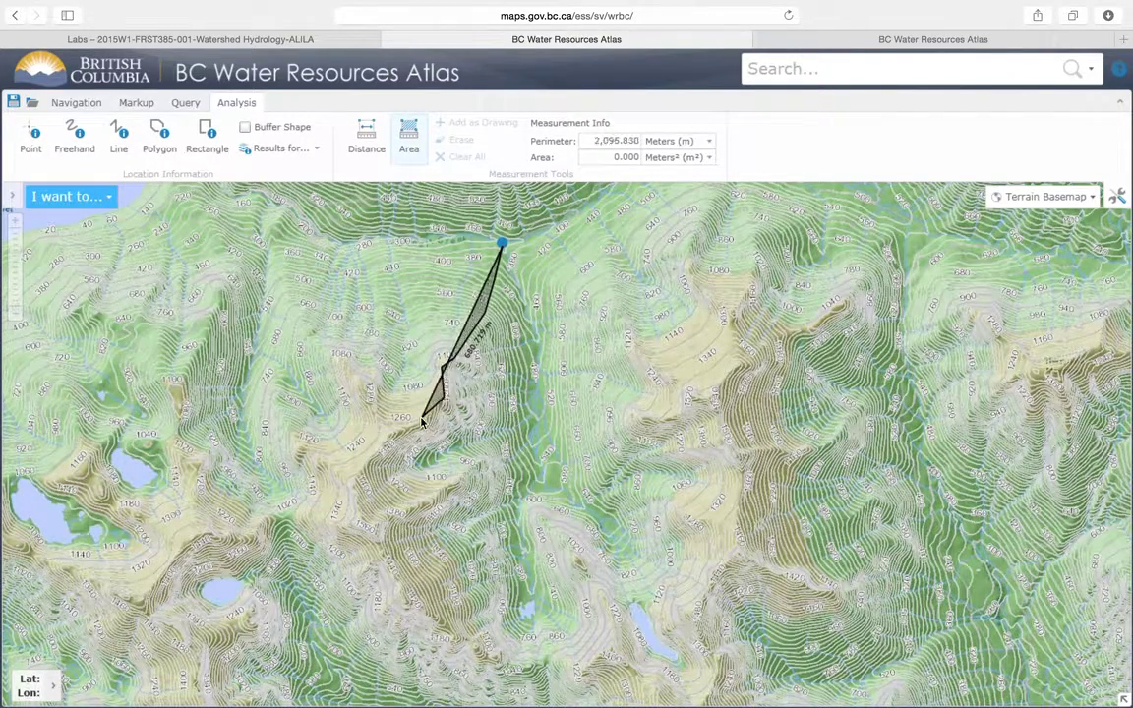
click(405, 433)
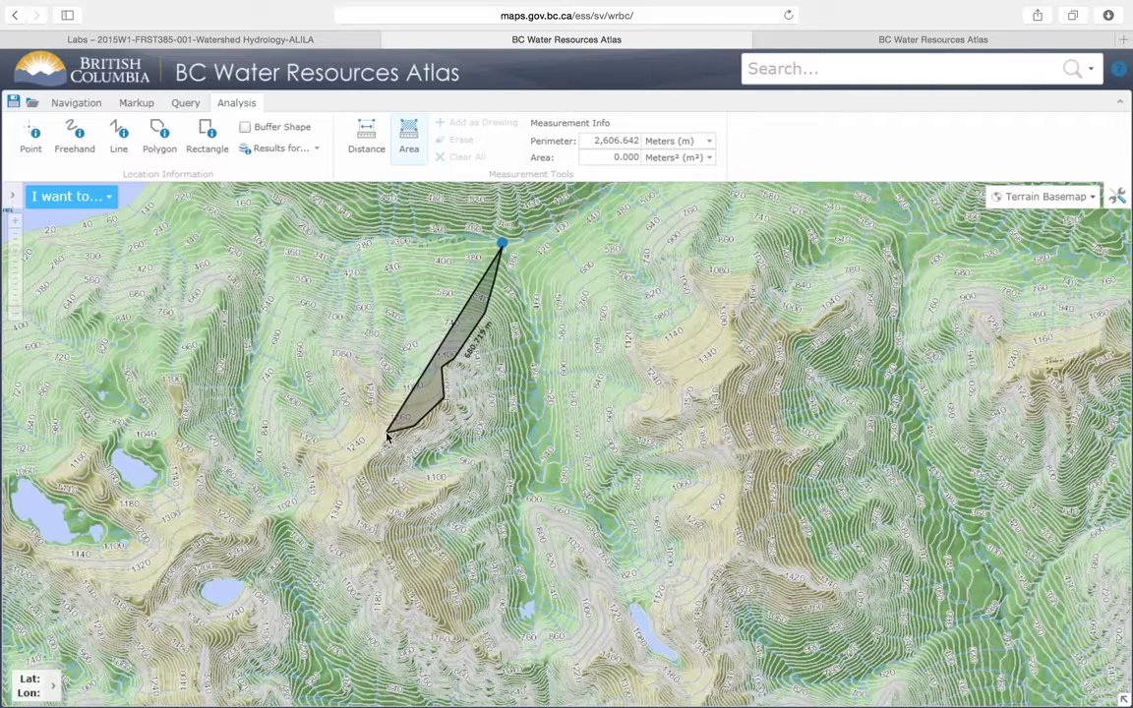
click(360, 470)
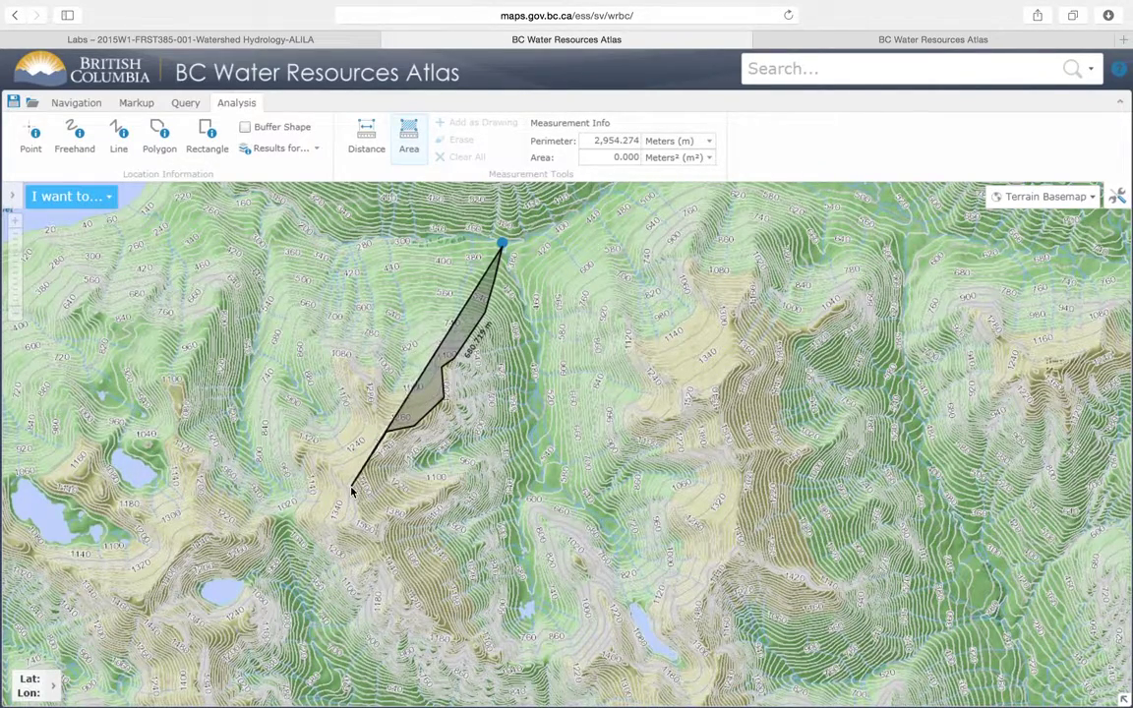
click(351, 485)
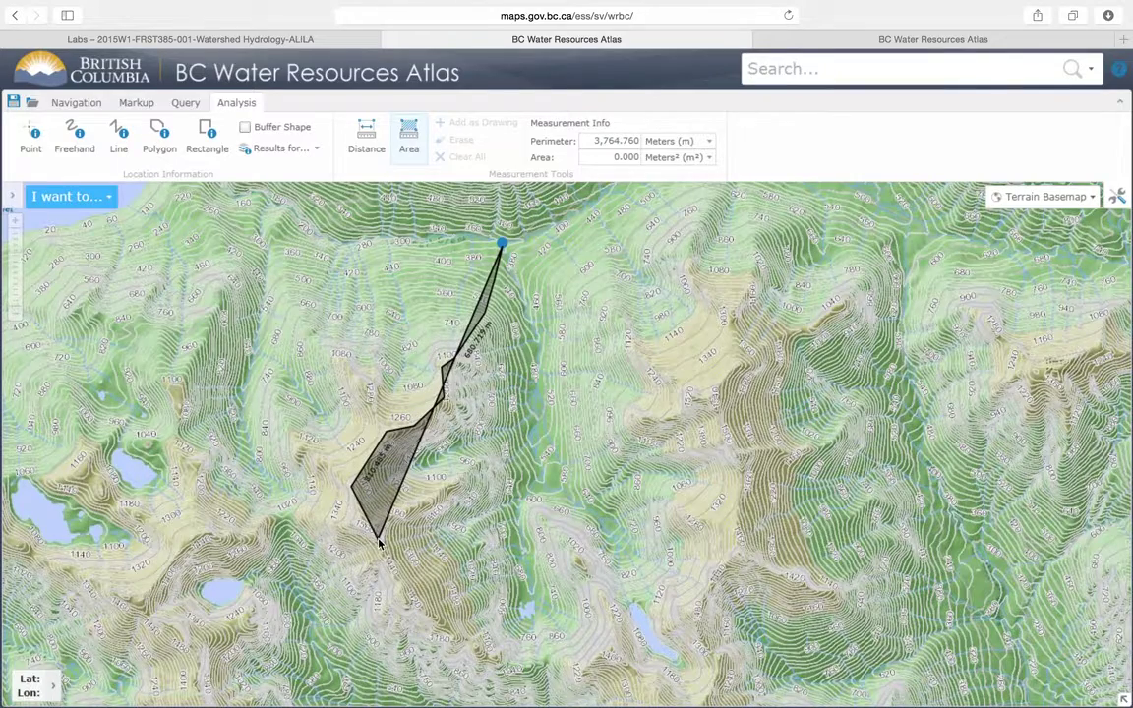
click(415, 617)
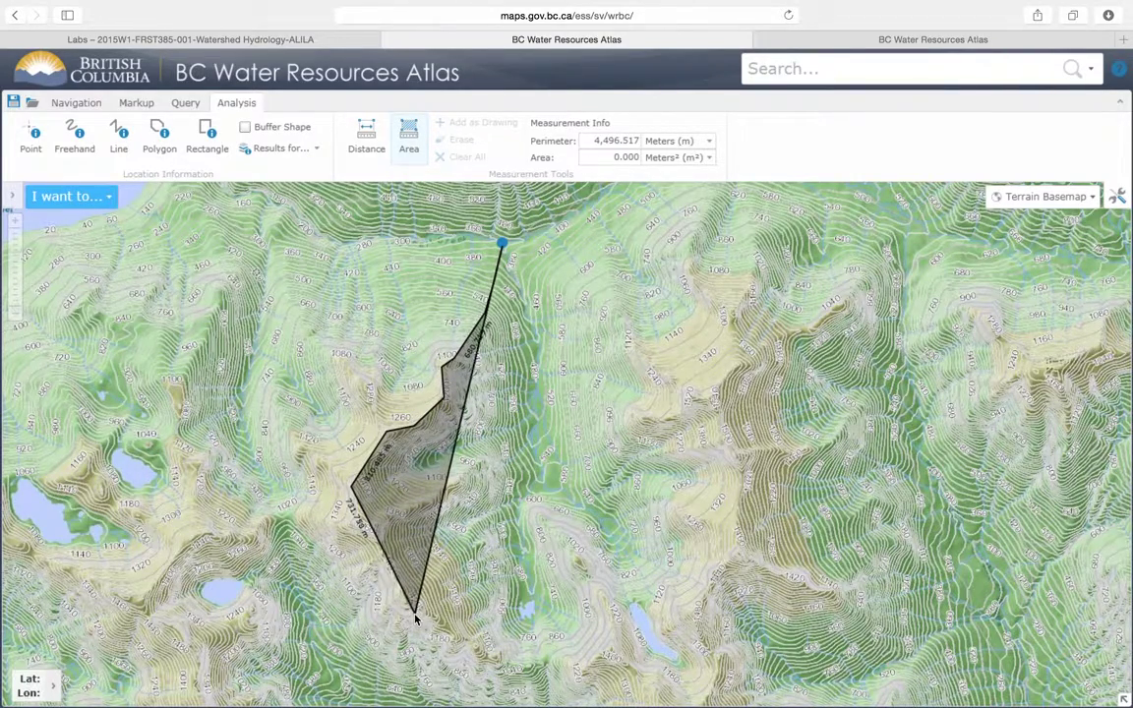
click(502, 661)
click(622, 656)
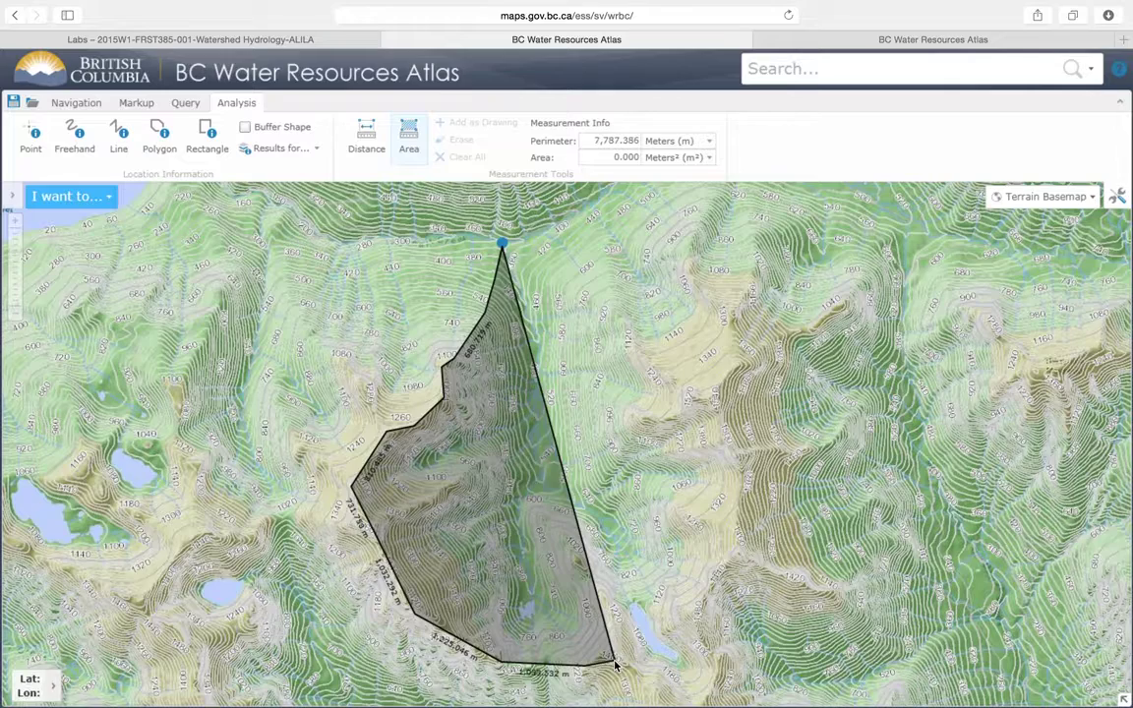
Trace the eastern ridge back to the creek and close the 16,937,048.195 m² polygon
click(666, 696)
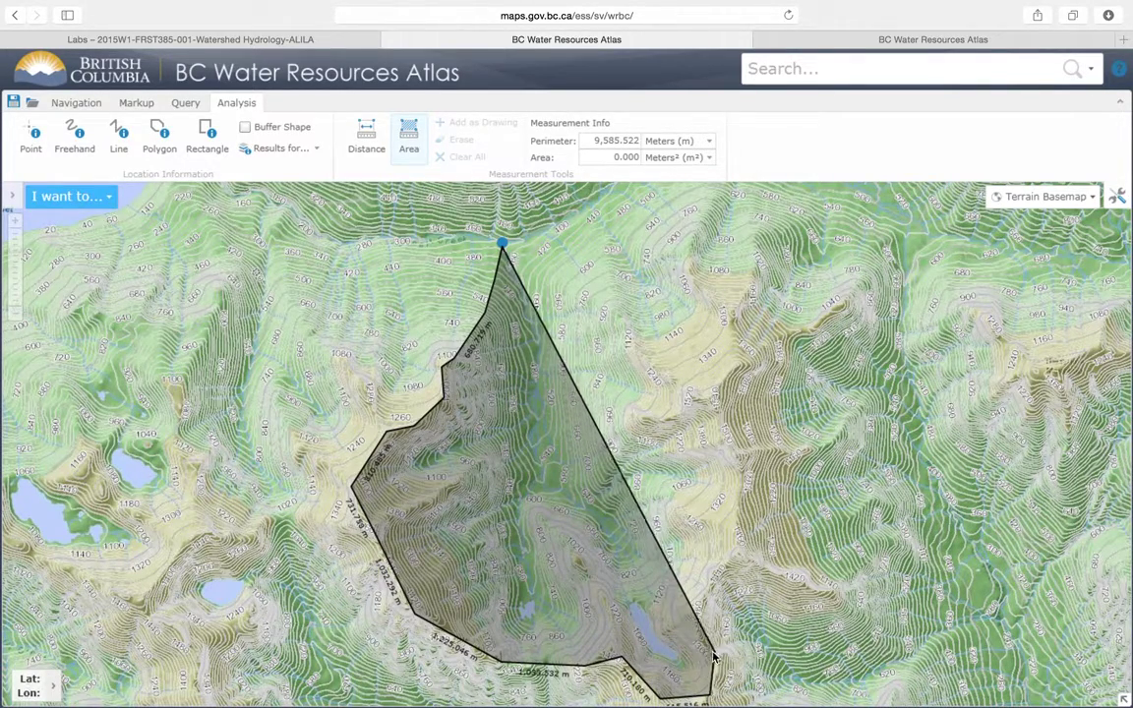
click(710, 692)
click(681, 617)
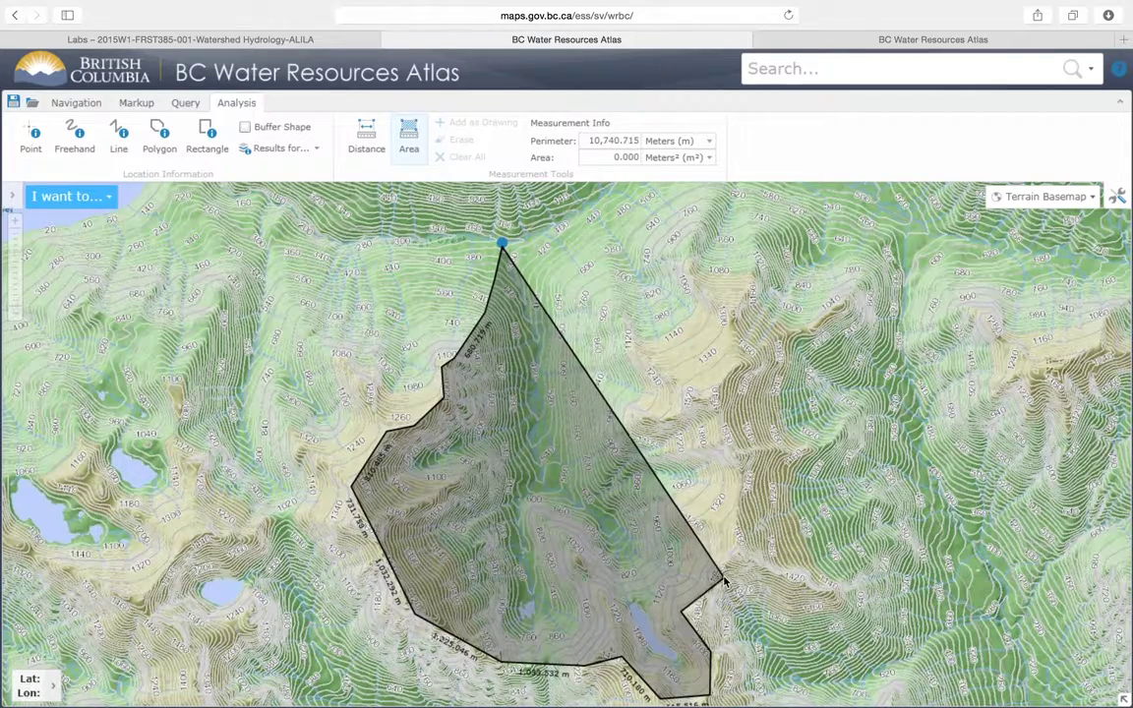
click(741, 536)
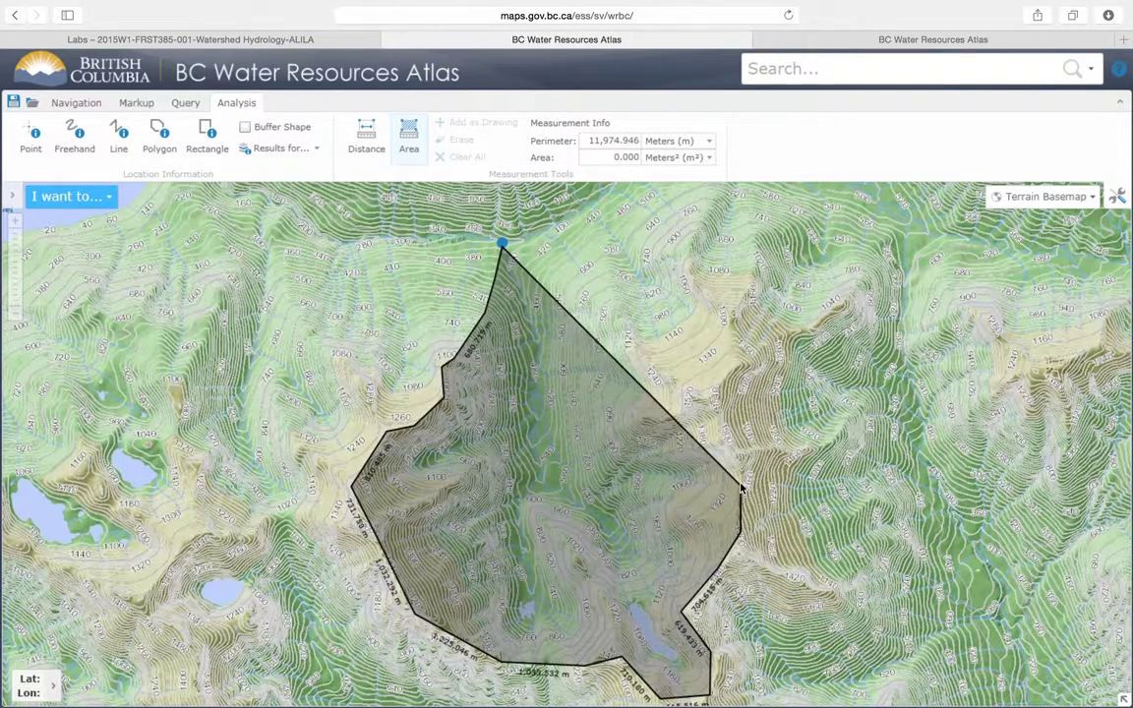
click(741, 465)
click(713, 393)
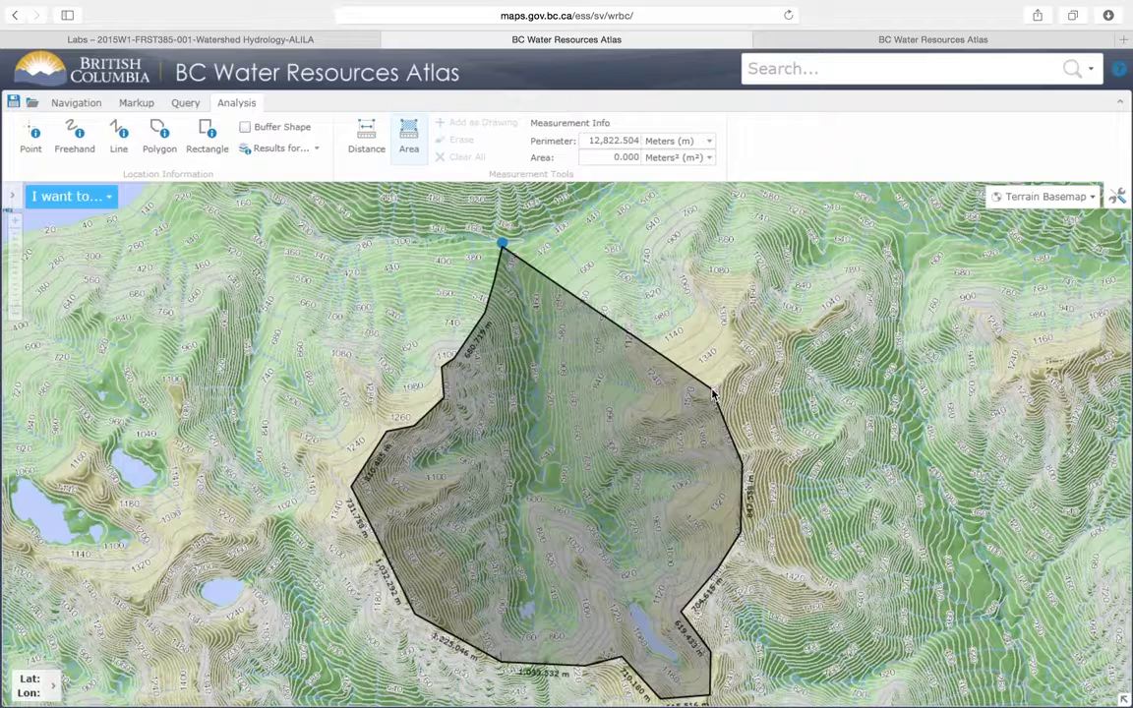
click(615, 318)
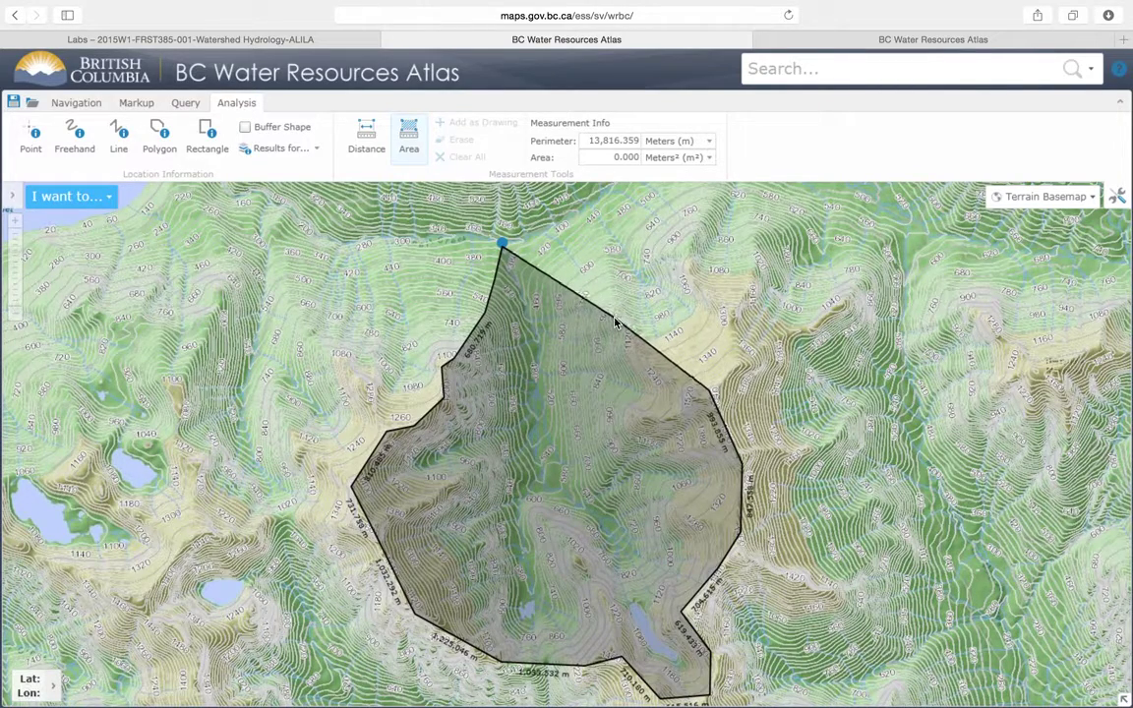
double_click(565, 263)
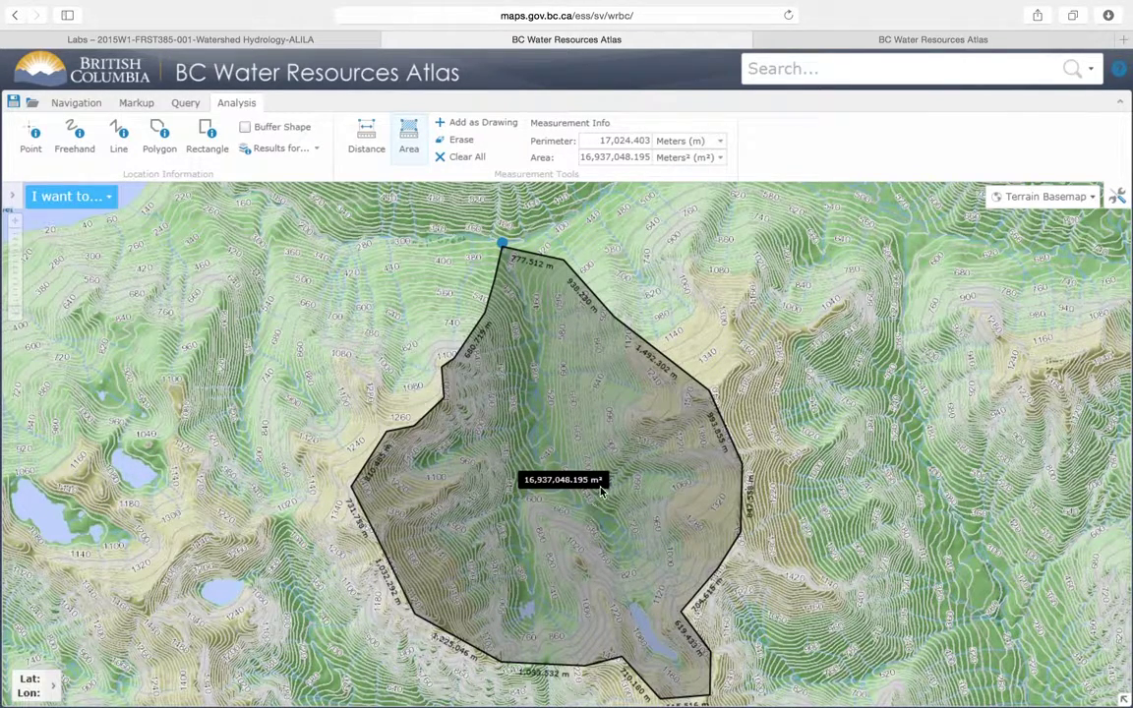
Change the Measurement Info area units to Kilometers², reading 16.937 km²
click(708, 158)
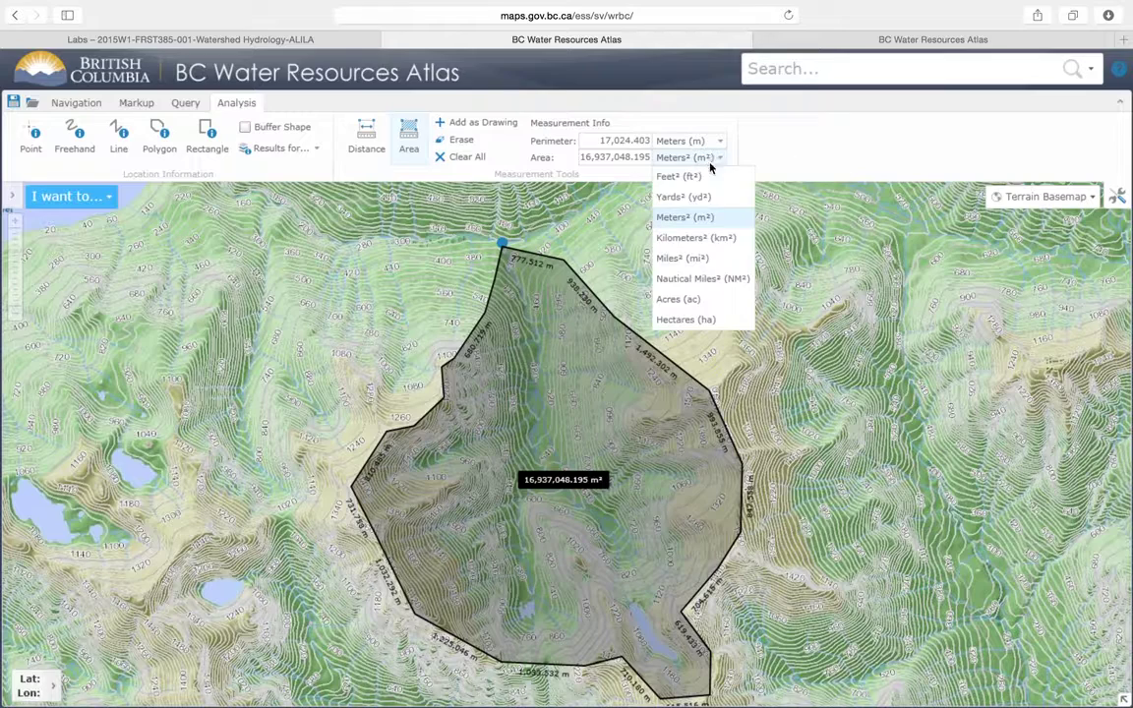
click(717, 239)
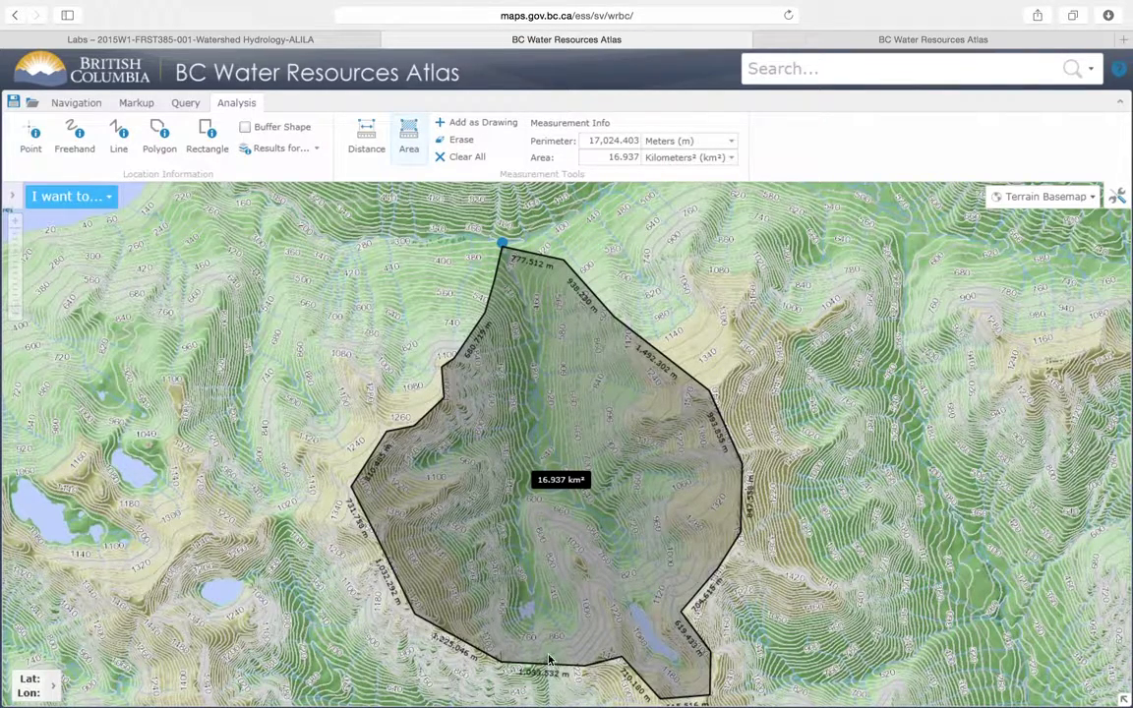
Reopen the Map Layers panel from the Navigation tab
click(71, 104)
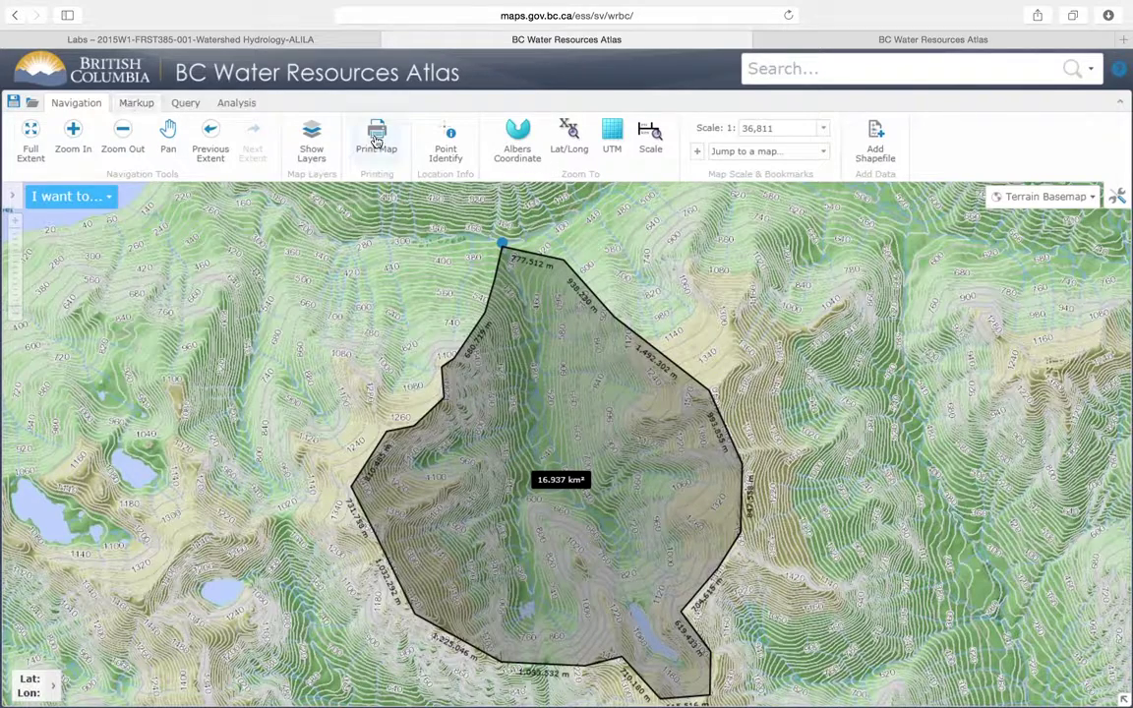
click(313, 145)
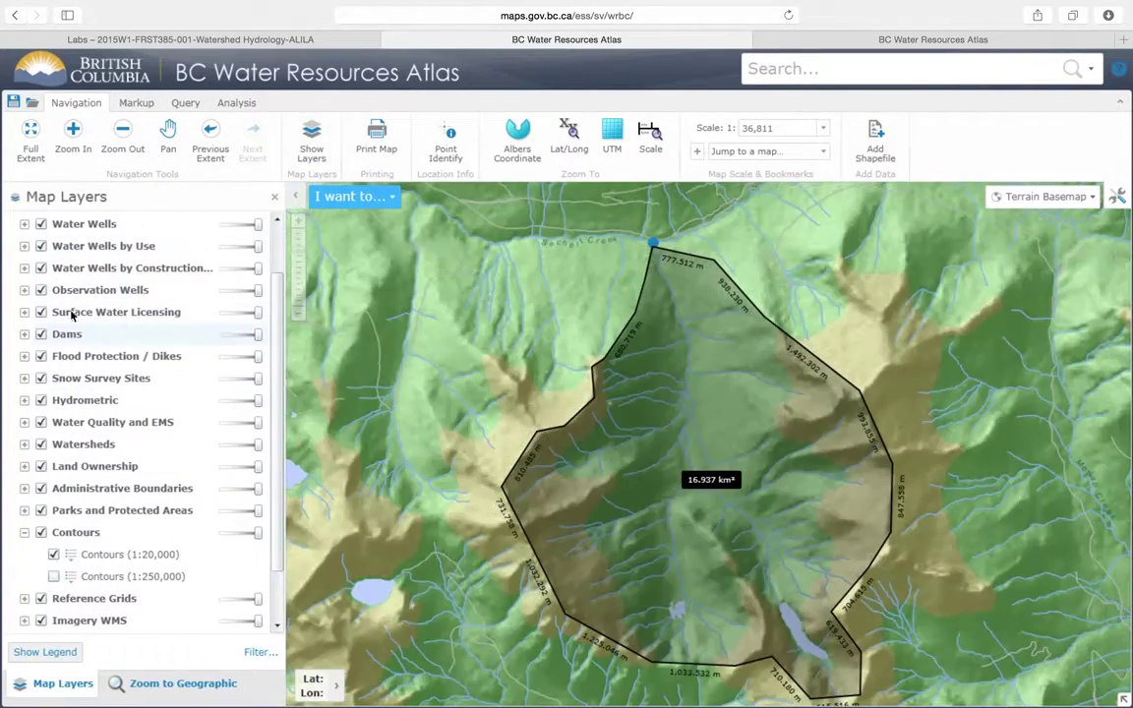